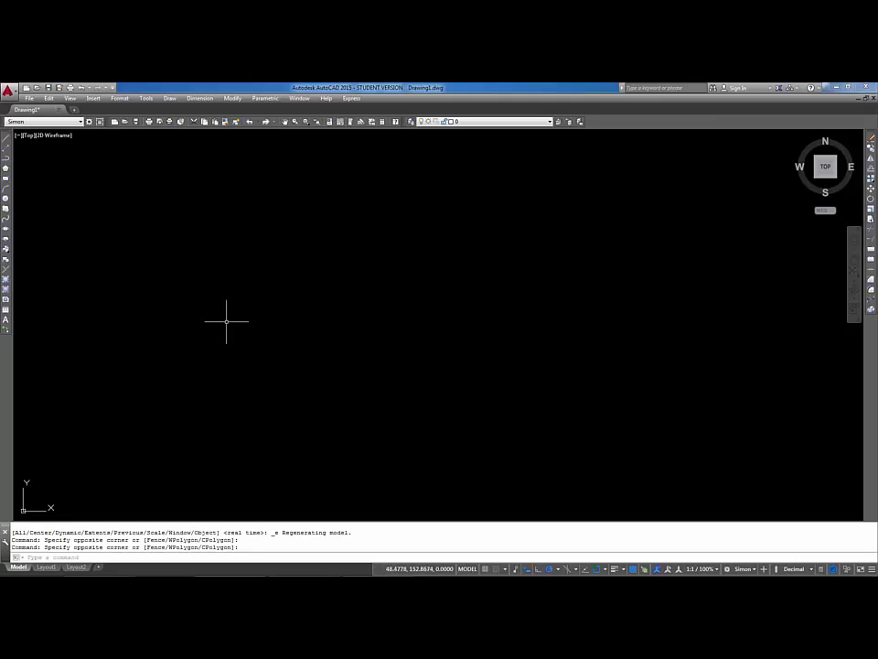
left_click(6, 139)
left_click(219, 427)
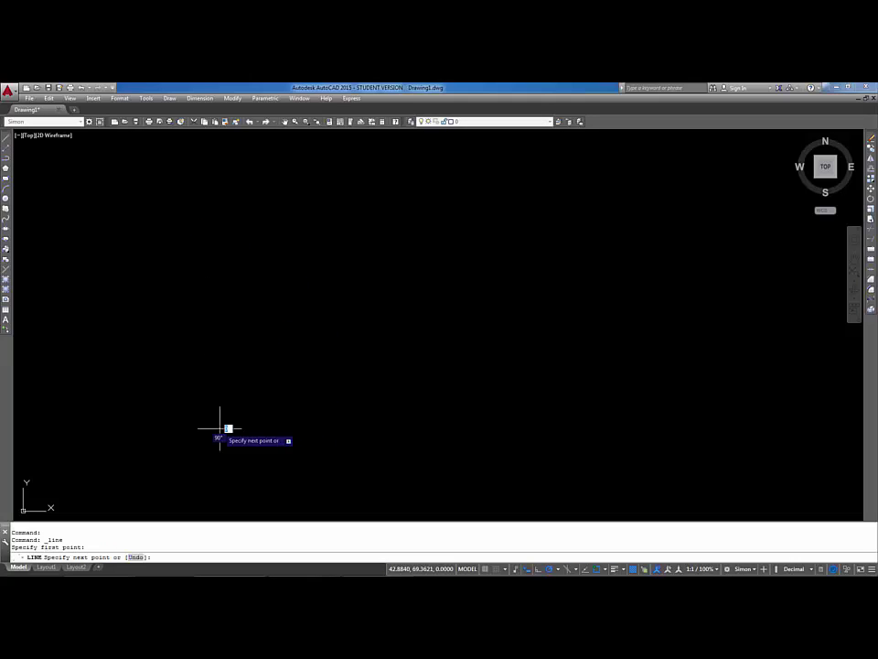
left_click(230, 281)
left_click(464, 276)
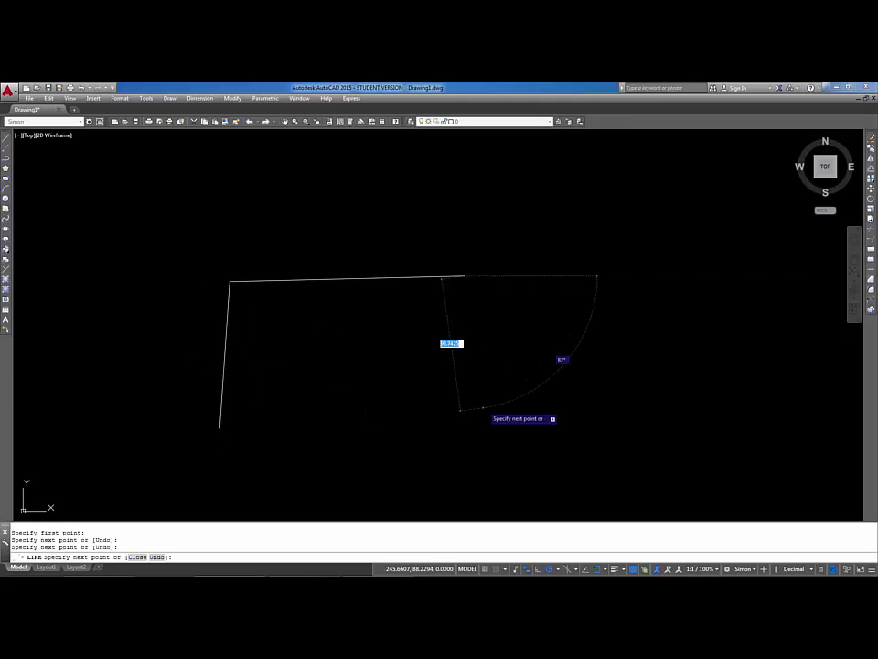
left_click(481, 408)
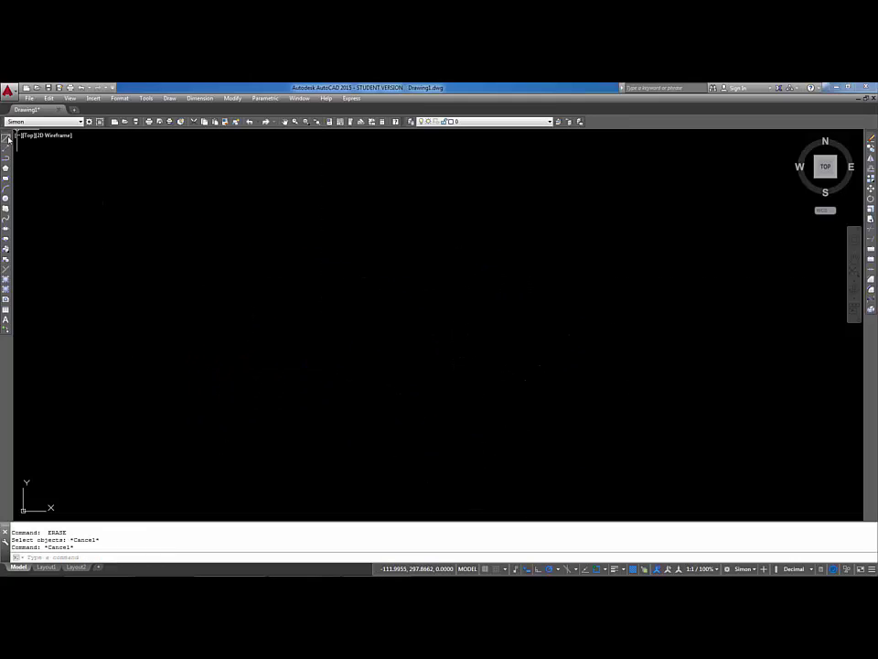
Draw a closed, irregular six-sided outline freehand with the Line command, ending on its starting point
left_click(7, 139)
left_click(167, 450)
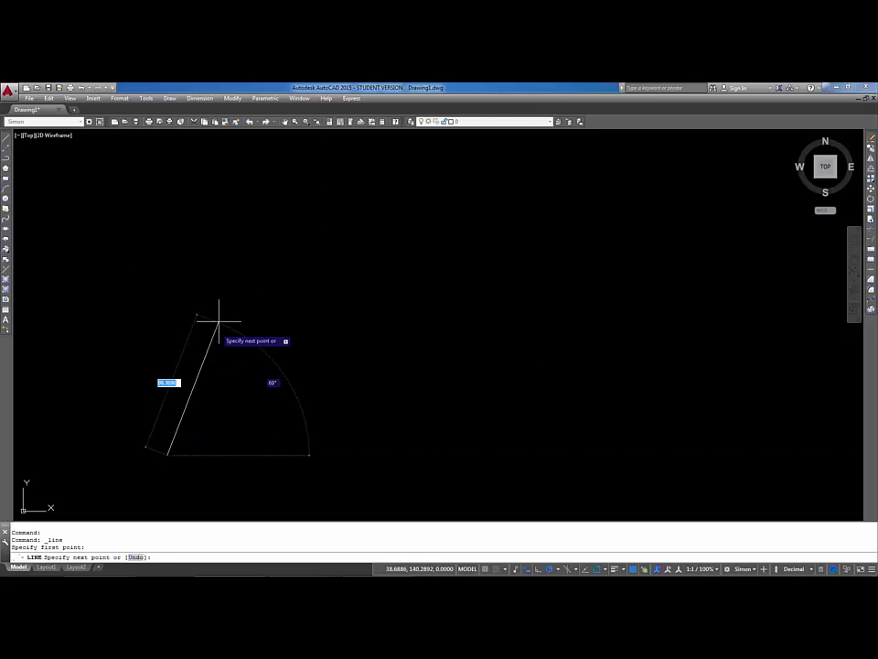
left_click(276, 231)
left_click(522, 276)
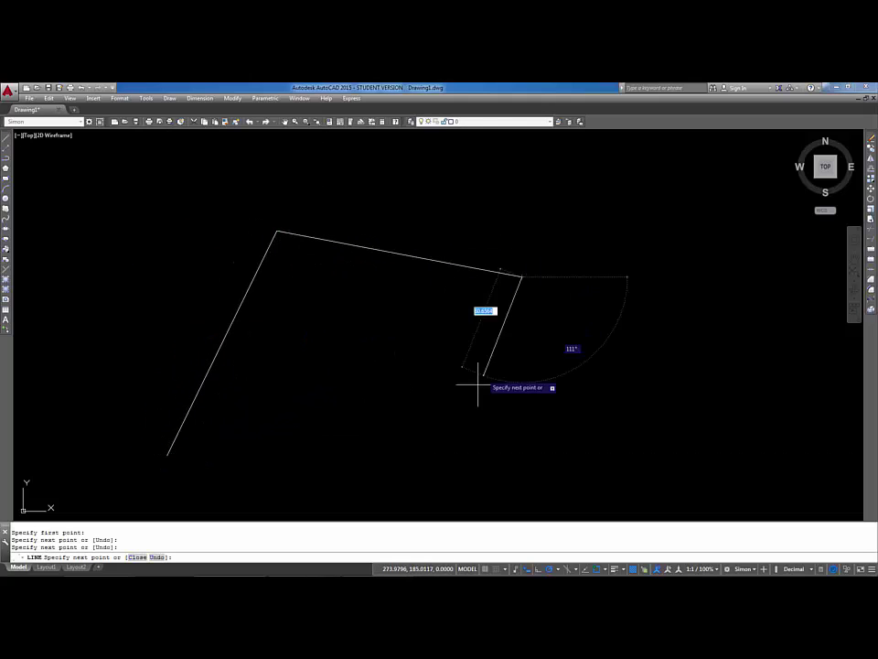
left_click(431, 438)
left_click(335, 326)
left_click(259, 438)
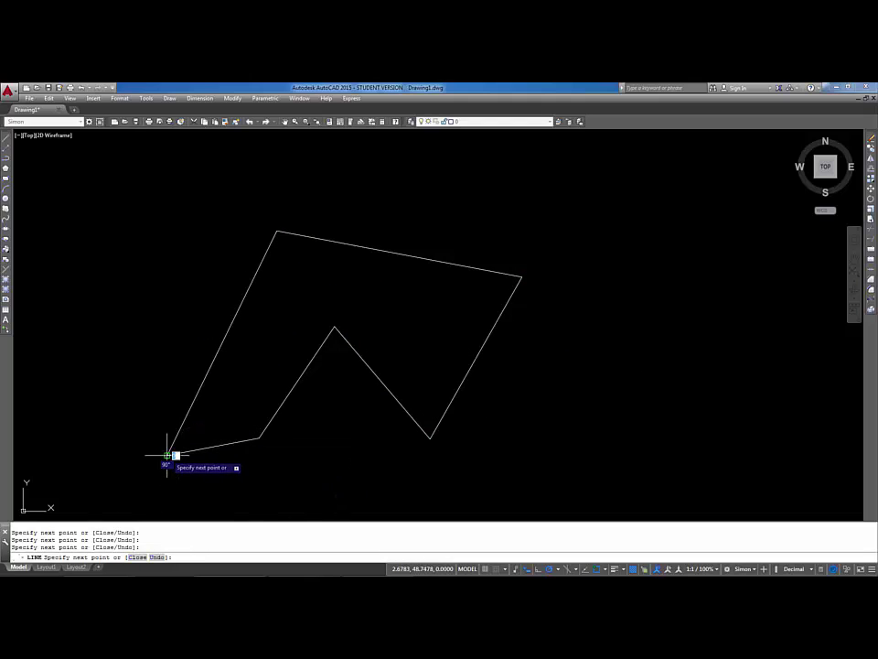
left_click(167, 455)
key("Escape")
key("Escape")
Select all six lines of the irregular outline with a crossing window and erase them
left_click(512, 211)
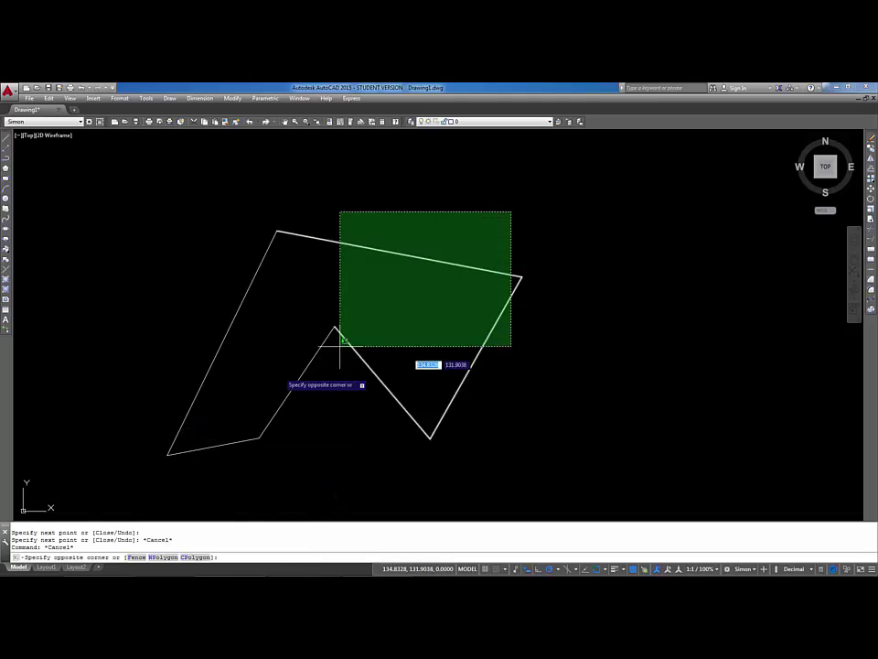
left_click(161, 450)
type("e")
key("Return")
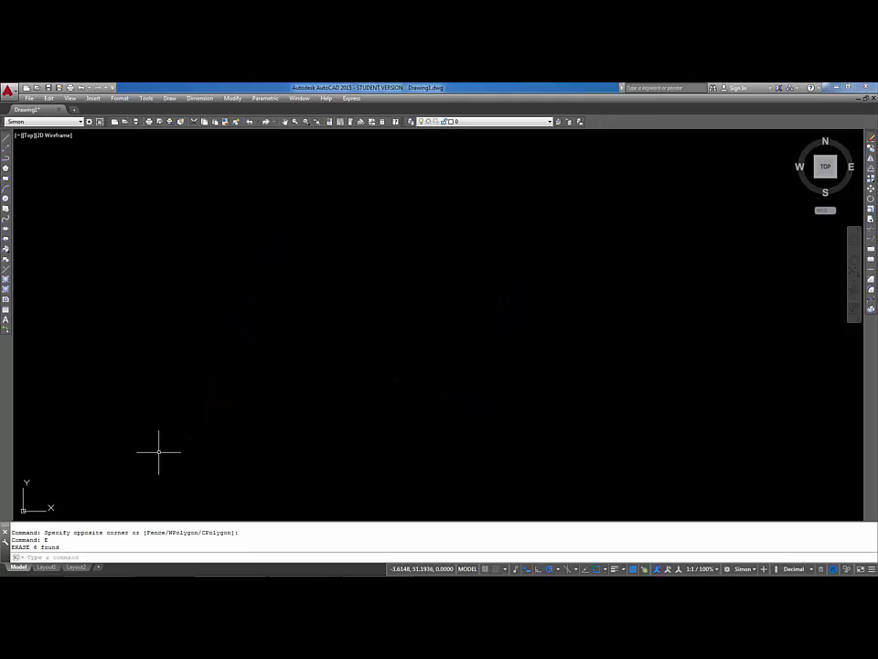
key("Escape")
double_click(300, 402)
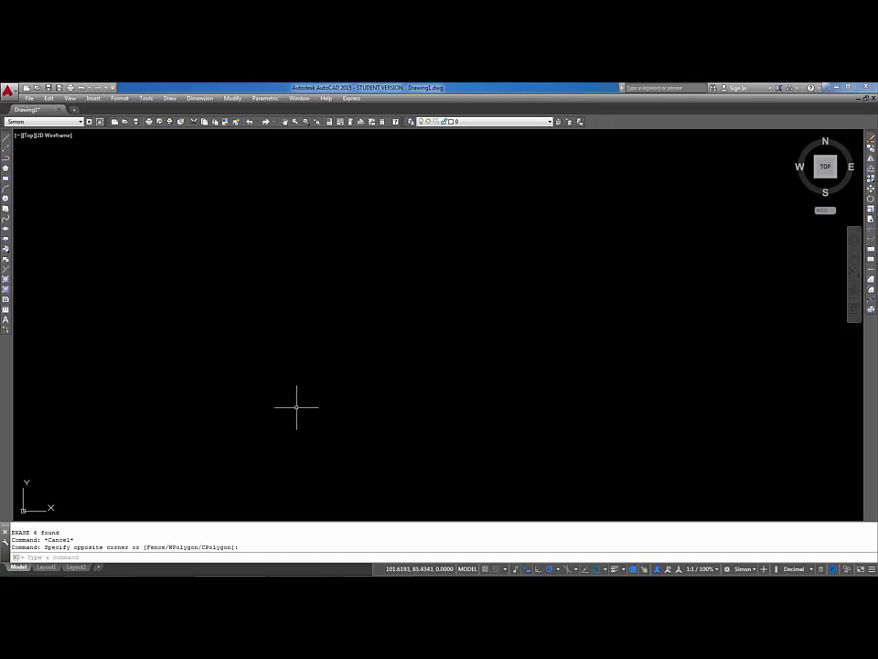
left_click(297, 407)
left_click(231, 310)
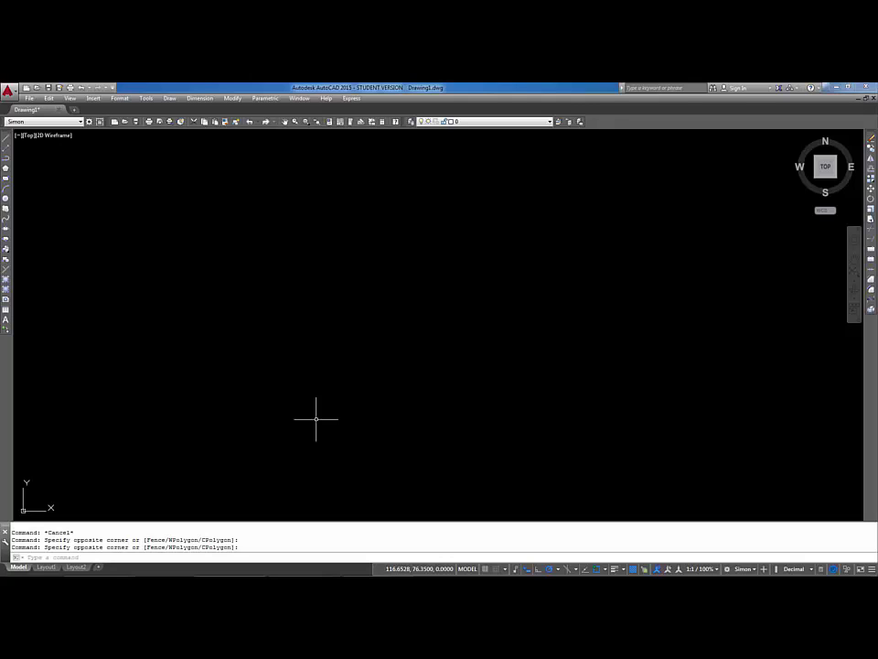
middle_click_drag(272, 461, 401, 376)
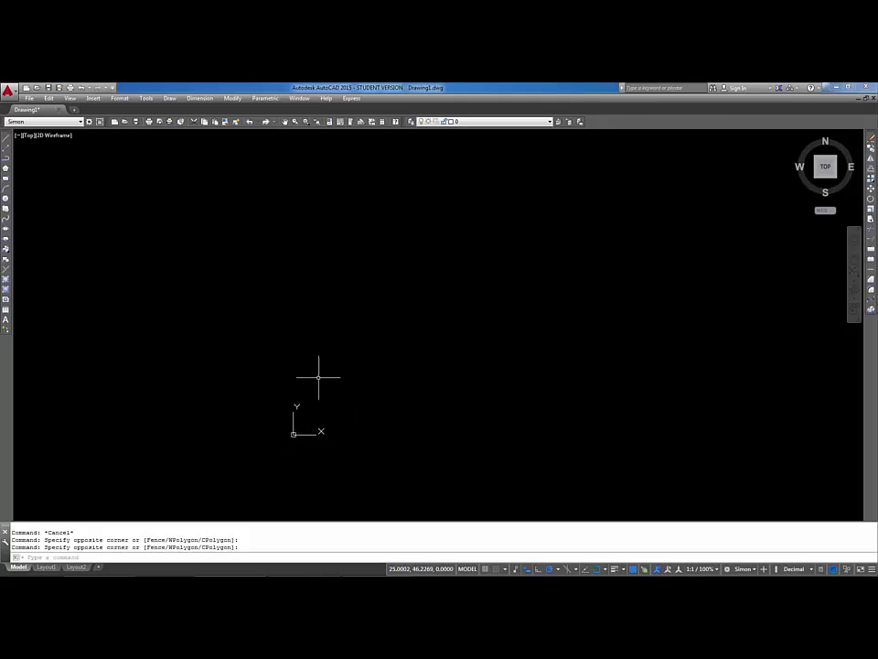
middle_click_drag(320, 407, 218, 431)
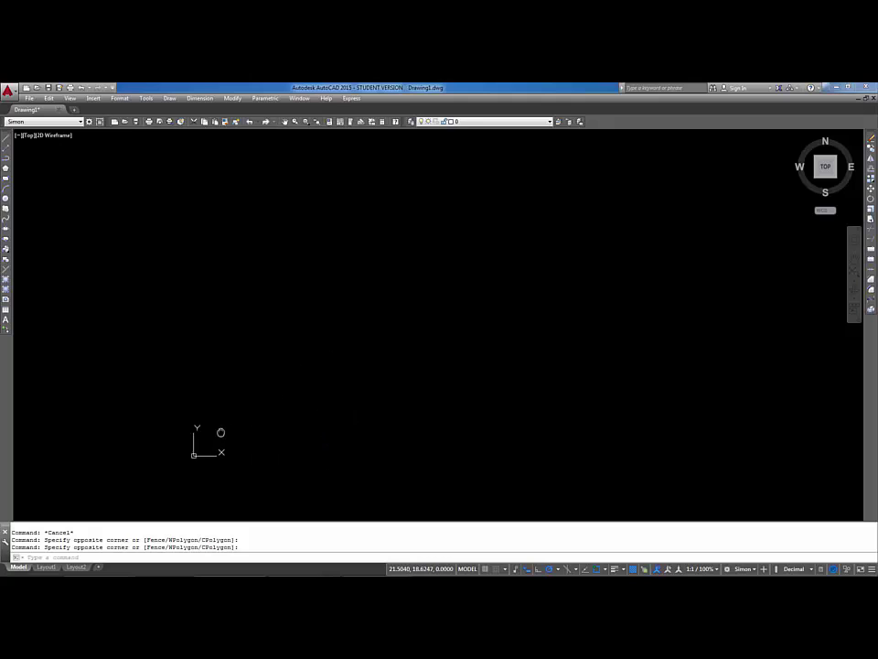
left_click(168, 472)
left_click(707, 186)
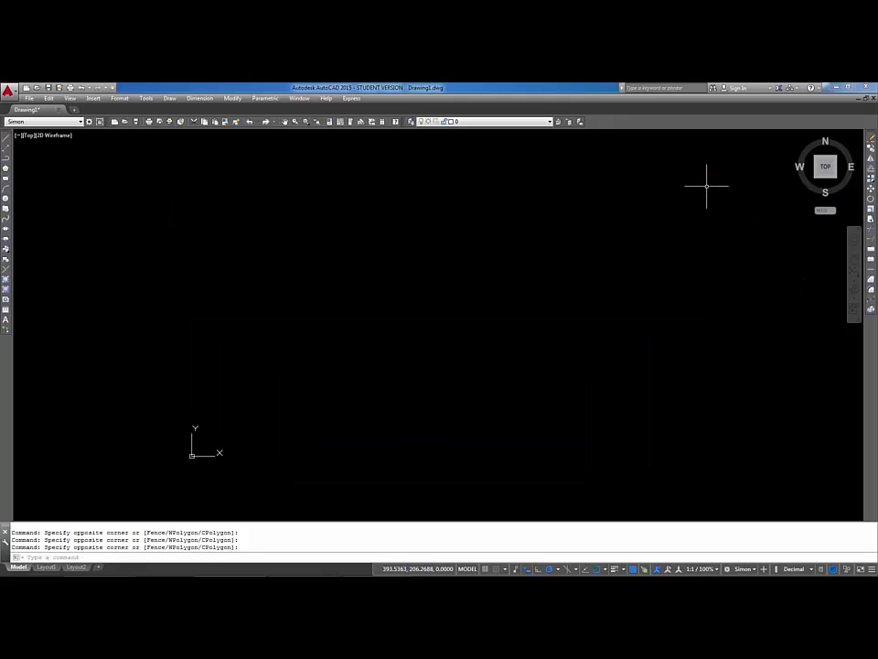
middle_click_drag(631, 291, 577, 296)
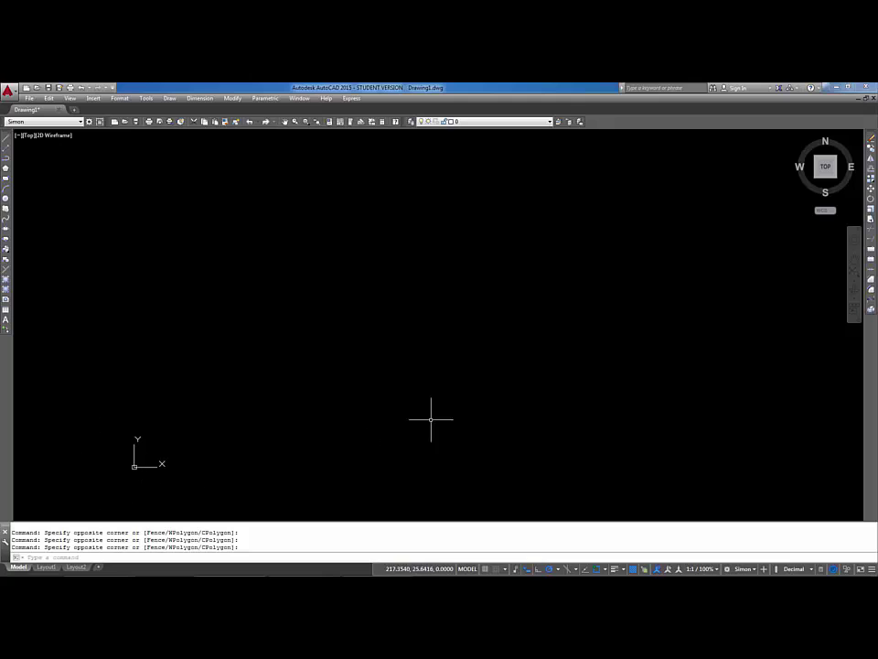
left_click(525, 292)
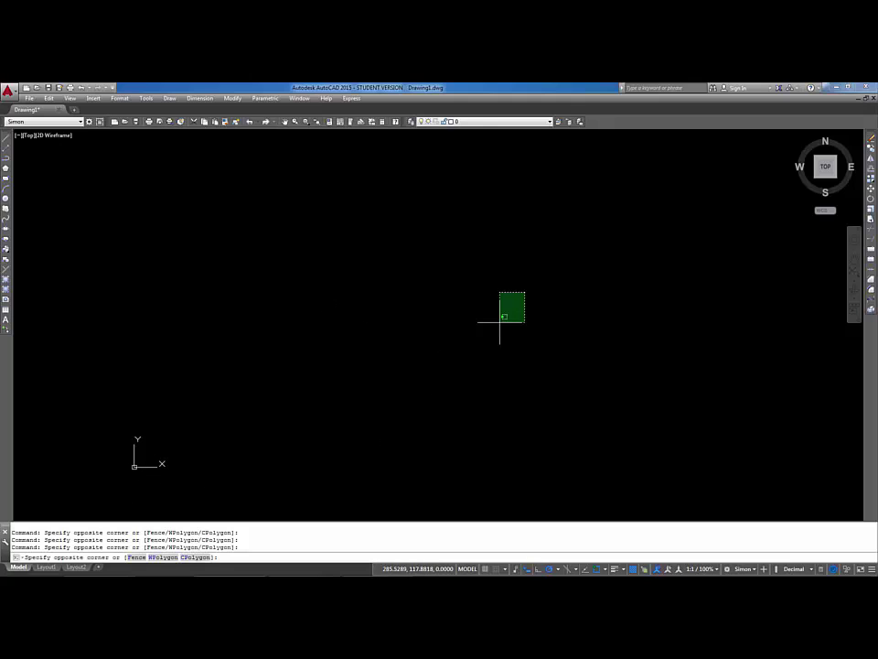
left_click(437, 380)
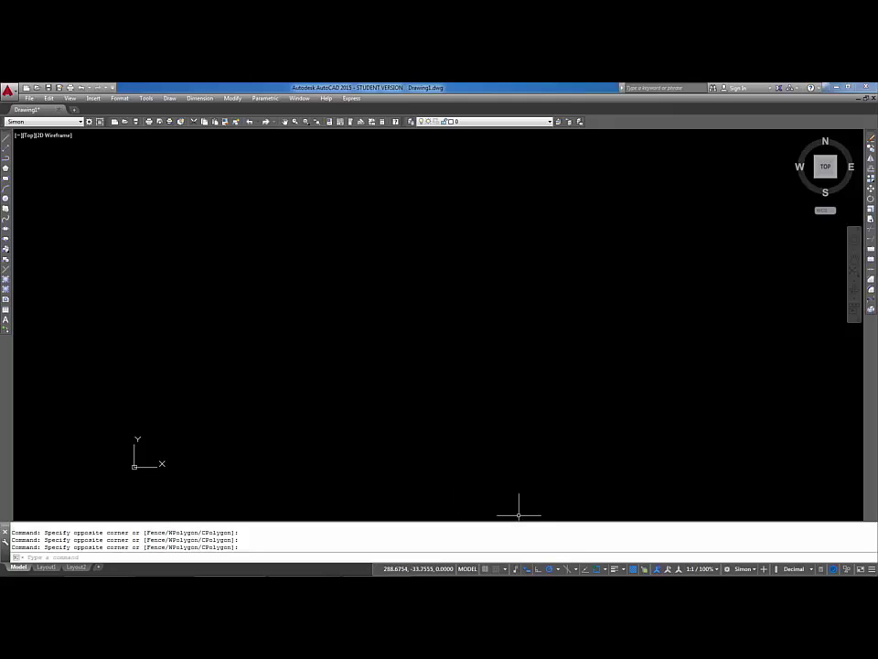
Turn off dynamic input so that coordinates are entered on the command line
left_click(527, 569)
scroll(377, 393, "up", 1)
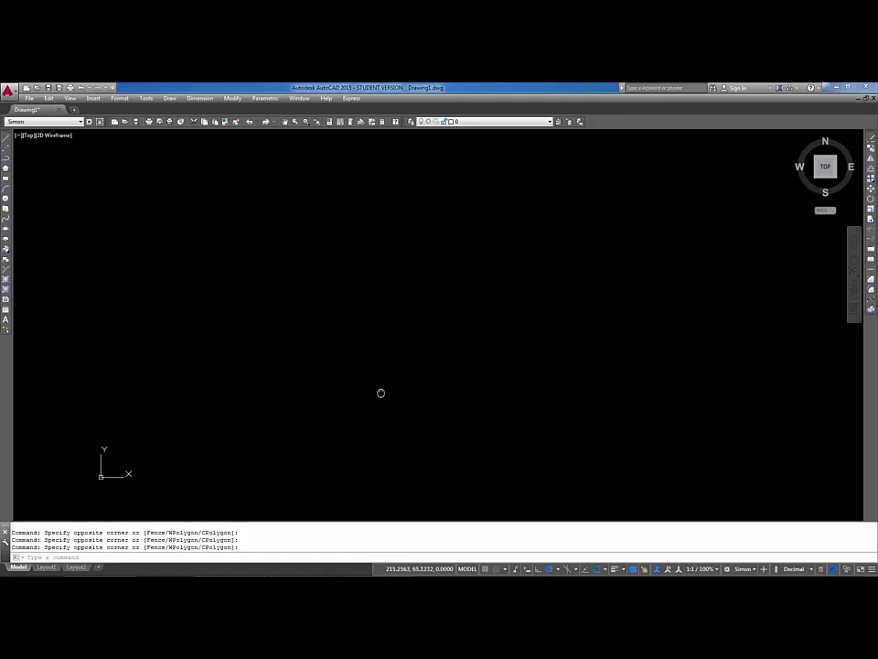
scroll(363, 400, "up", 1)
scroll(247, 264, "down", 1)
Start a line at the origin 0,0 and draw its first segment to the absolute coordinate 10,0
left_click(5, 140)
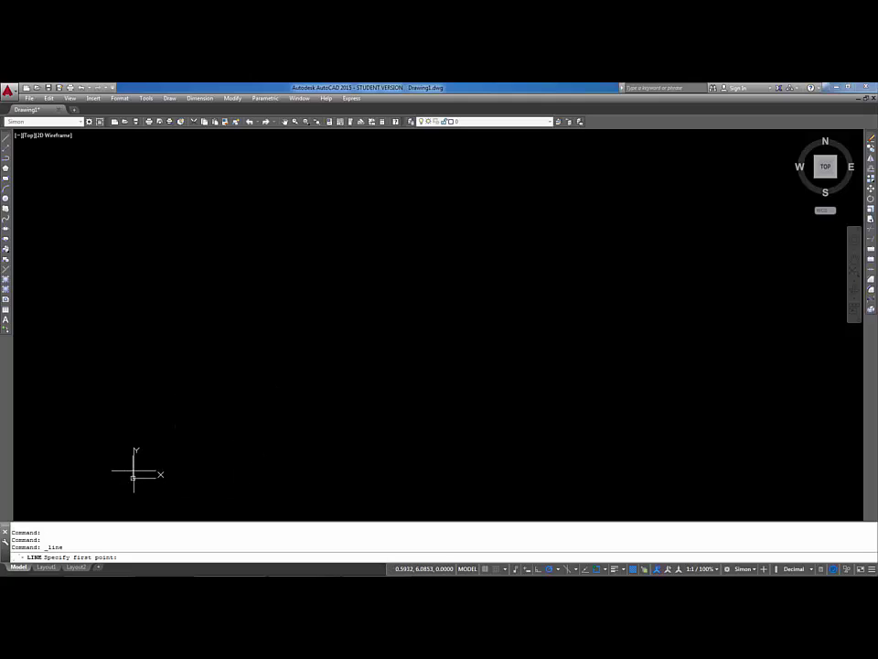
middle_click_drag(126, 477, 232, 398)
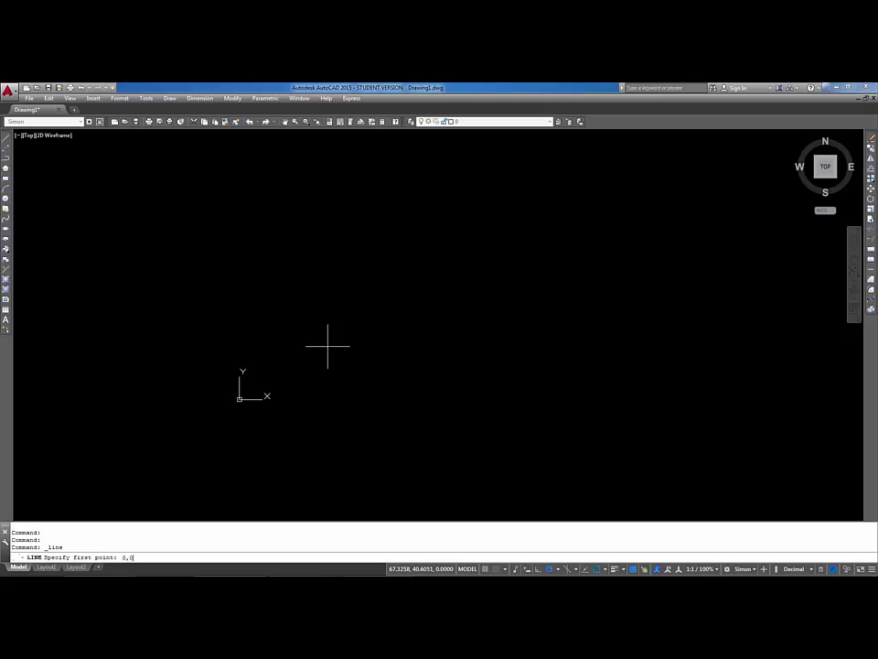
key("Return")
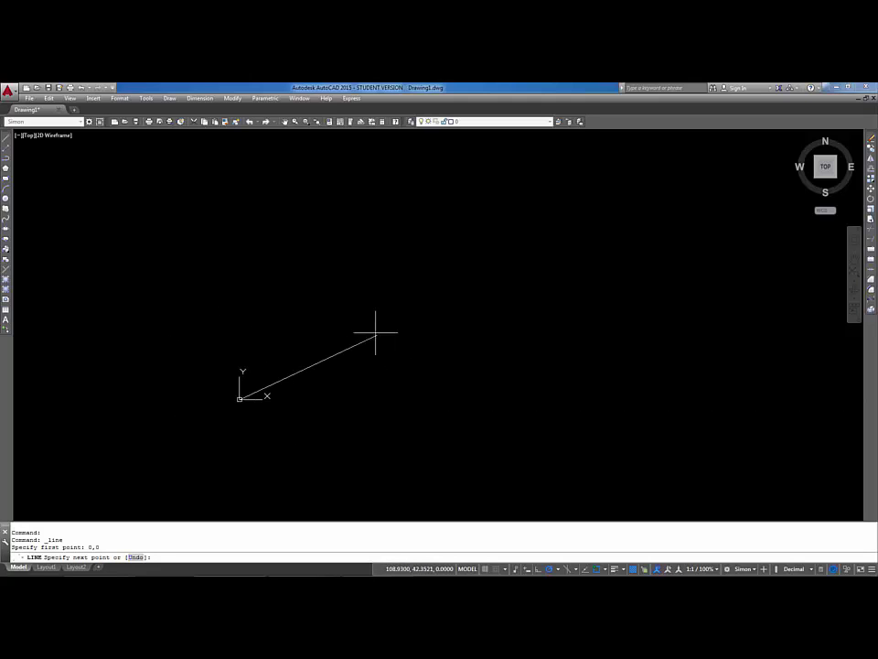
middle_click_drag(251, 435, 374, 439)
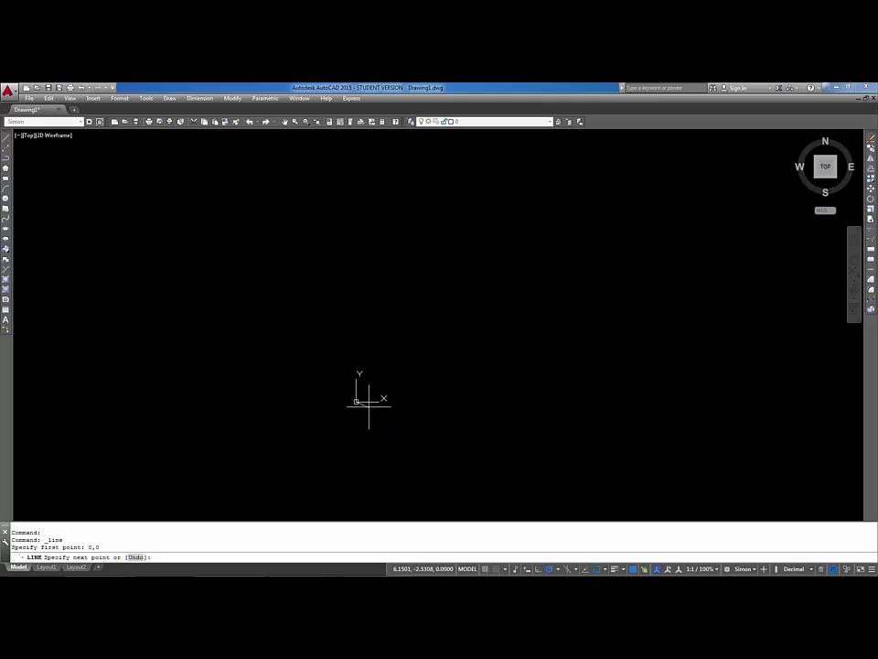
middle_click_drag(402, 379, 314, 406)
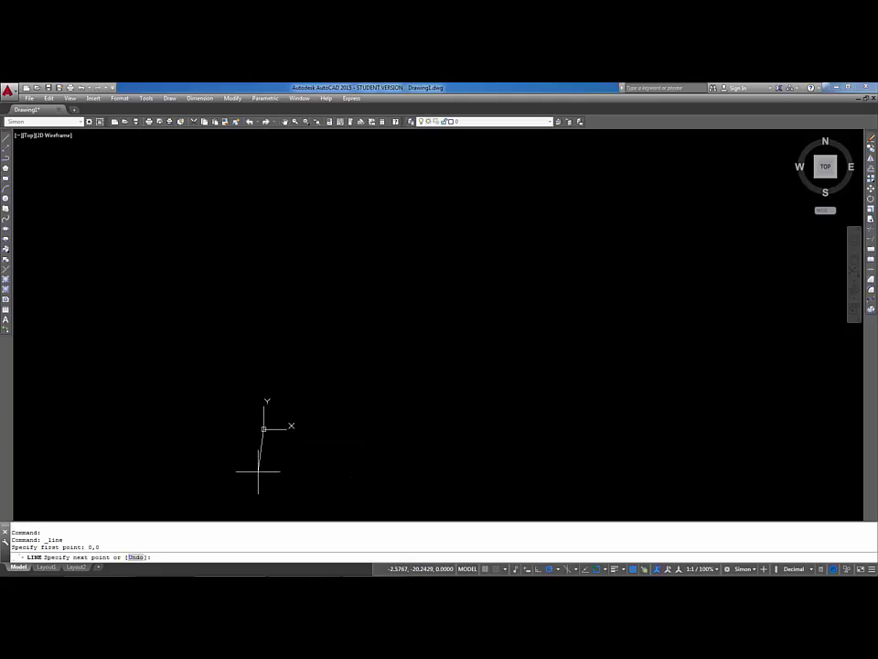
mouse_move(393, 484)
middle_mouse_down()
mouse_move(481, 441)
mouse_move(533, 453)
middle_mouse_up()
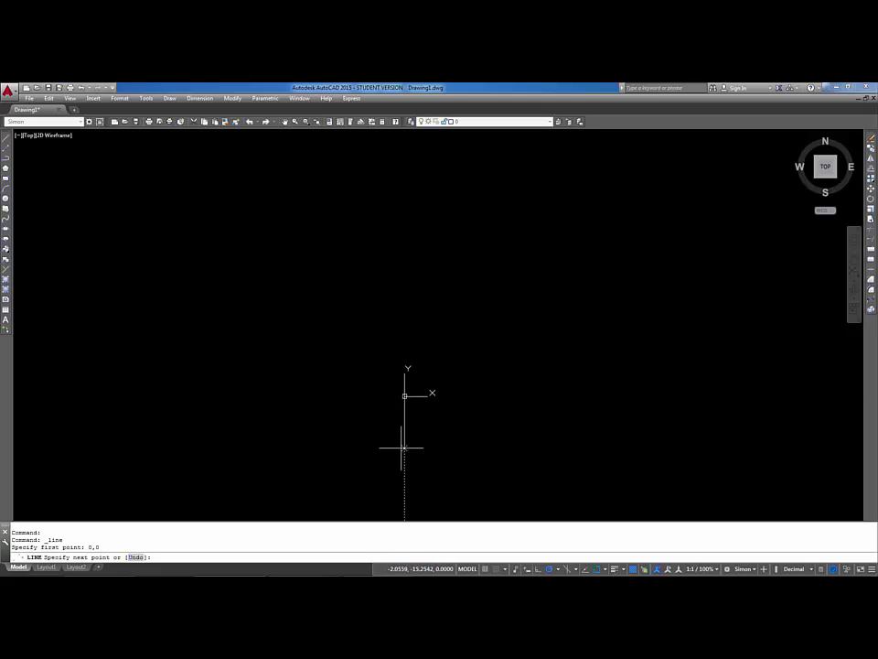
mouse_move(520, 379)
middle_mouse_down()
mouse_move(520, 363)
mouse_move(333, 400)
mouse_move(279, 434)
middle_mouse_up()
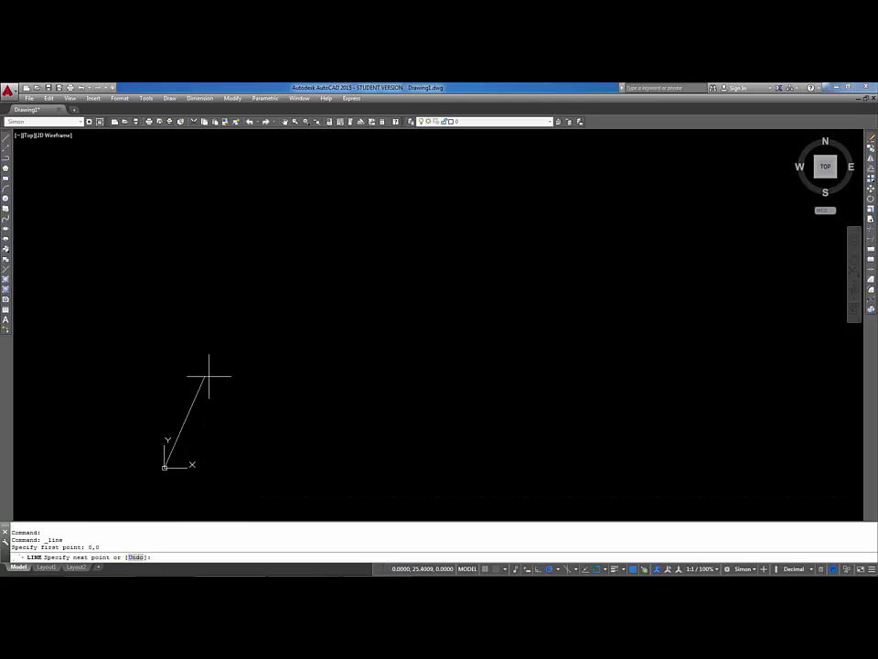
middle_click_drag(300, 383, 423, 379)
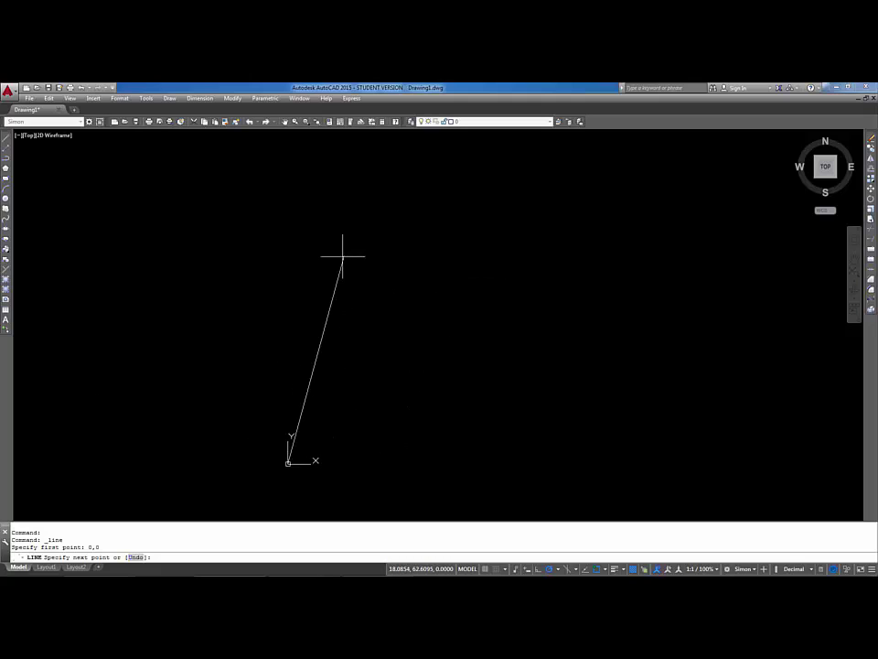
middle_click_drag(450, 306, 401, 324)
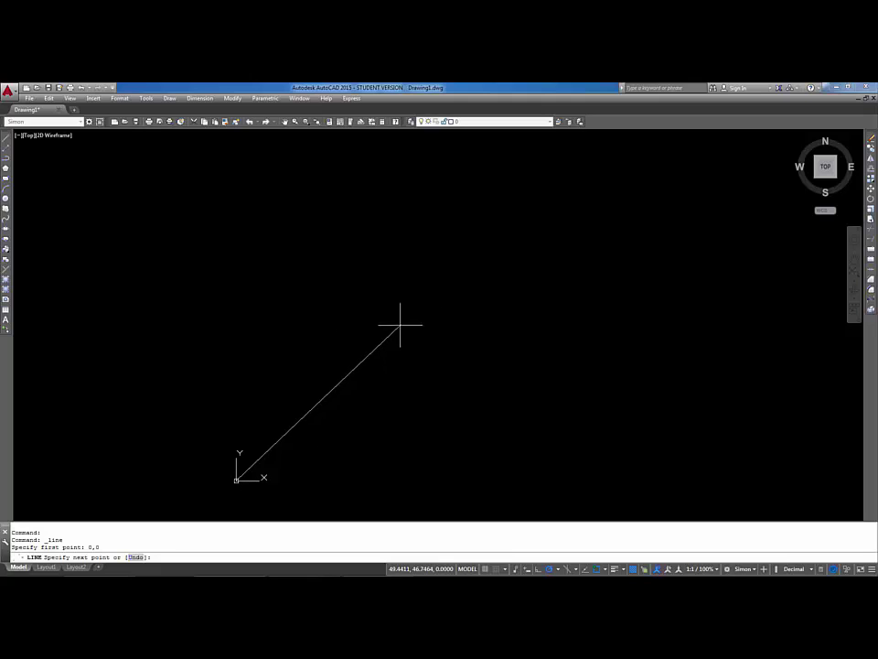
middle_click_drag(458, 360, 498, 328)
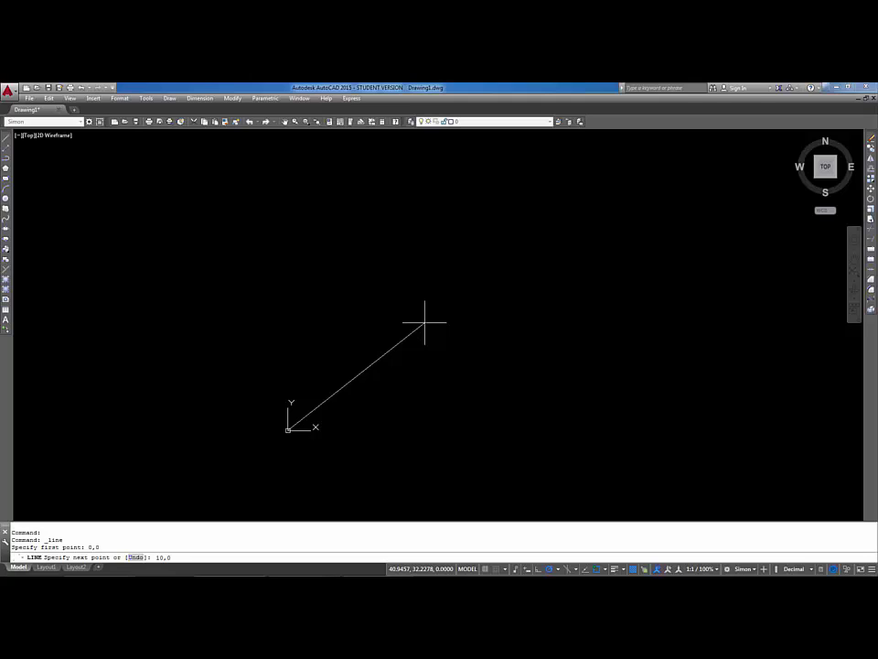
key("Return")
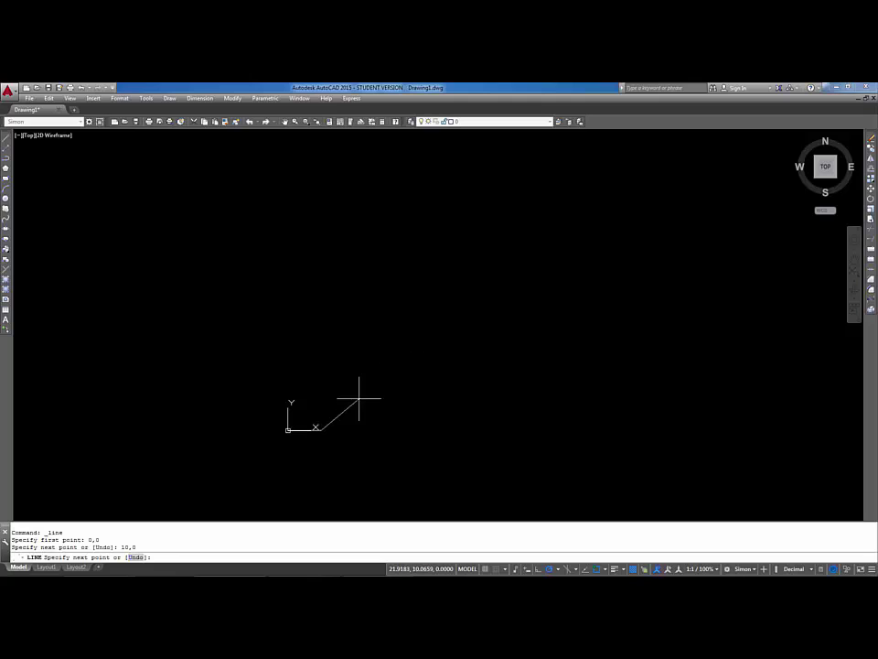
Continue the line through 10,10 and 0,10 back to 0,0 to complete the square, and end the command
mouse_move(359, 400)
middle_mouse_down()
mouse_move(329, 410)
mouse_move(556, 344)
mouse_move(465, 434)
mouse_move(480, 359)
middle_mouse_up()
scroll(302, 421, "up", 6)
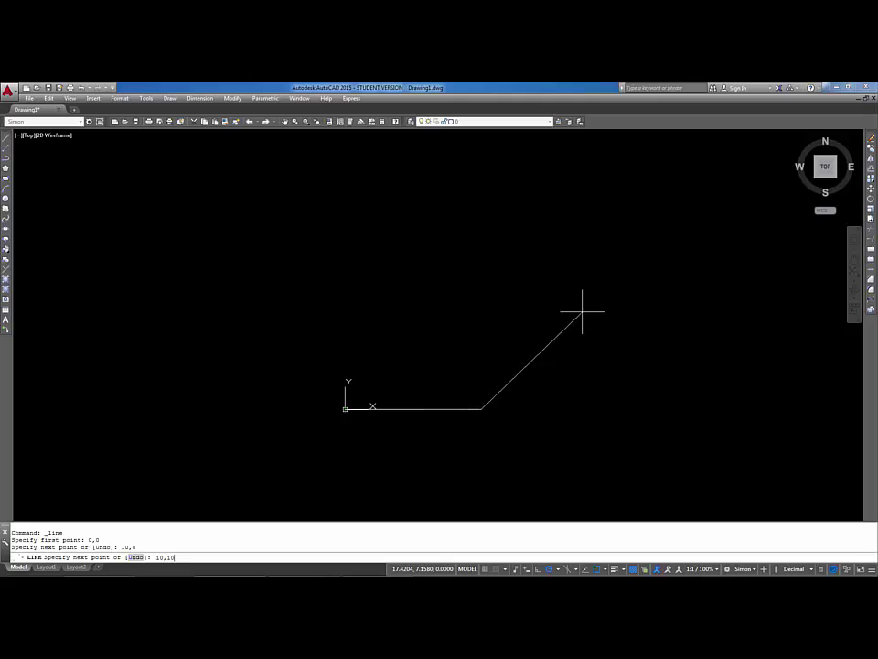
key("Return")
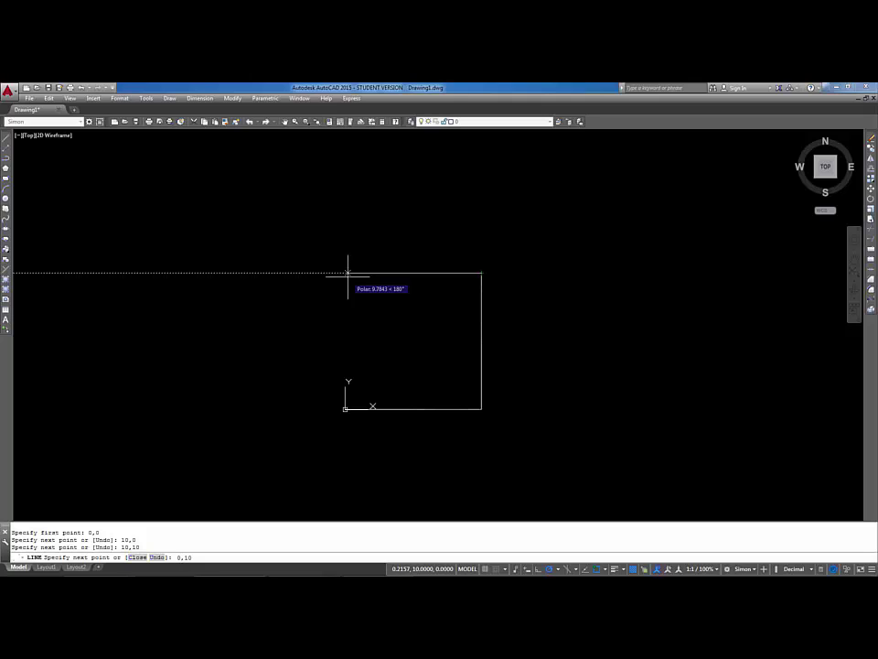
key("Return")
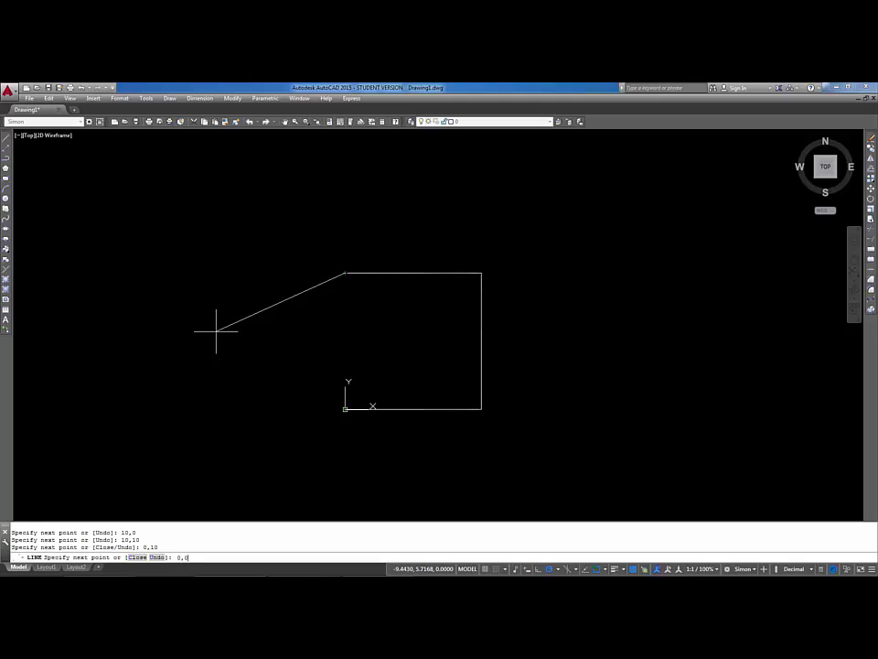
key("Return")
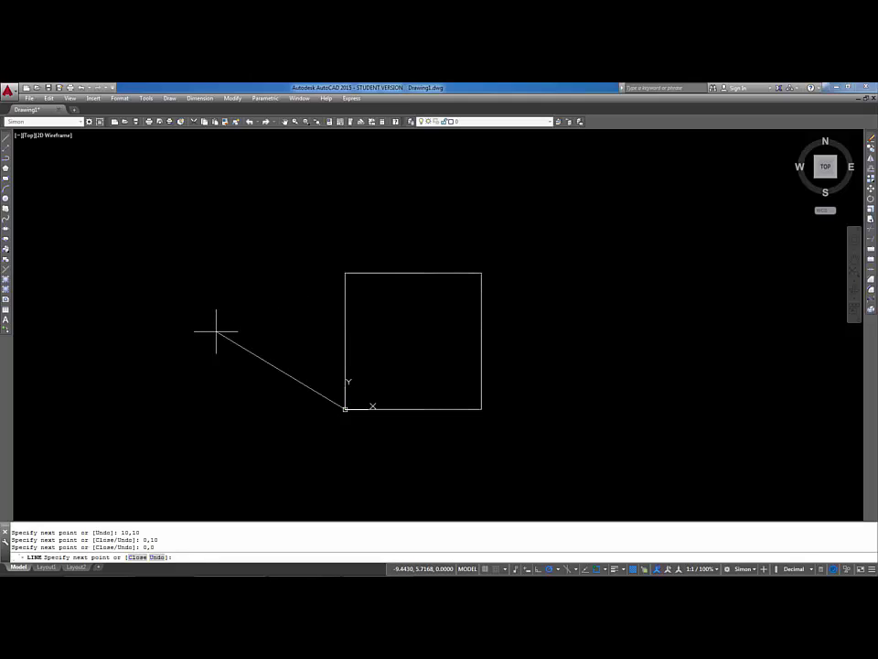
key("Return")
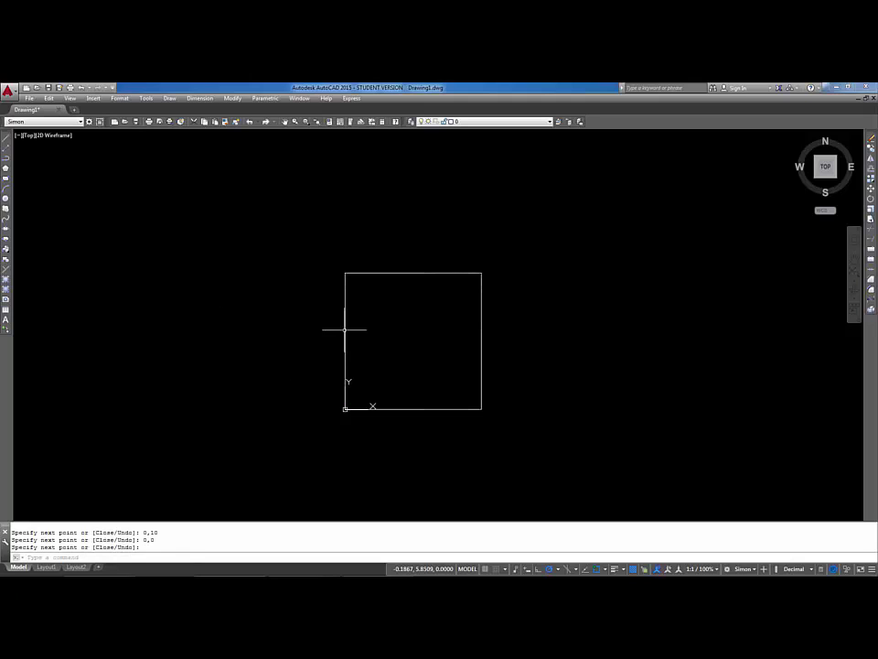
middle_click(375, 339)
middle_click(375, 339)
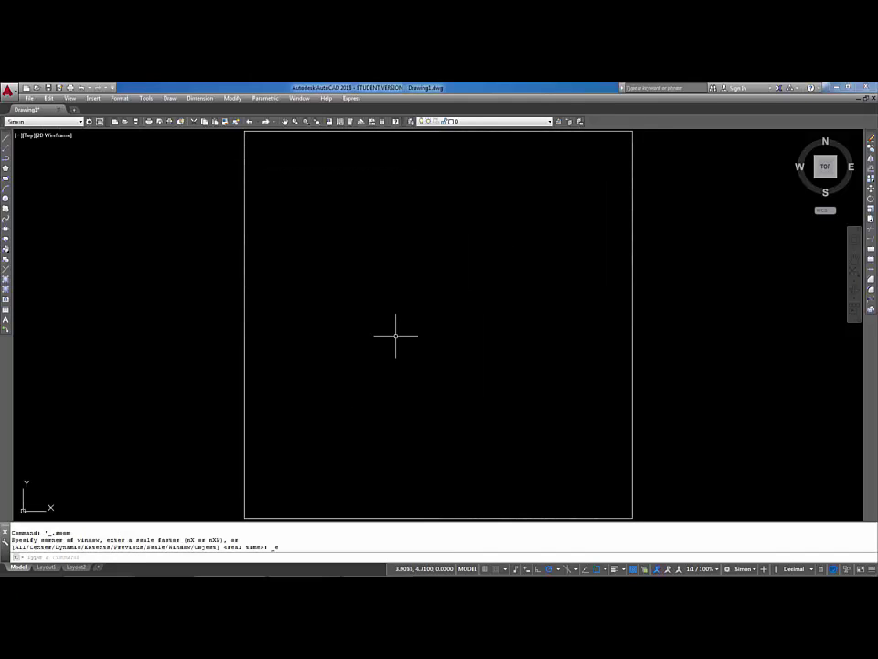
scroll(396, 335, "down", 2)
middle_click_drag(396, 345, 410, 367)
scroll(443, 341, "down", 2)
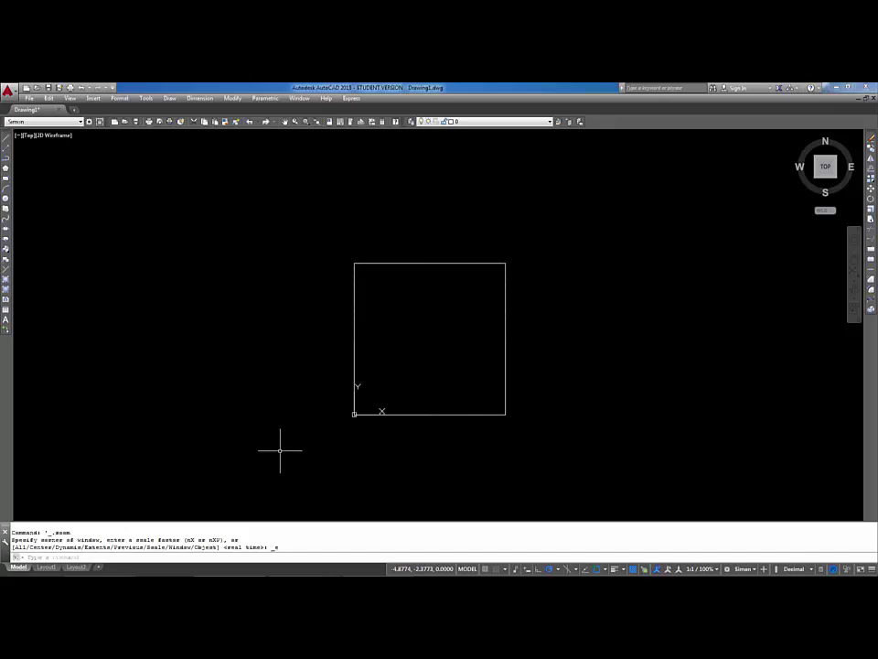
left_click(594, 236)
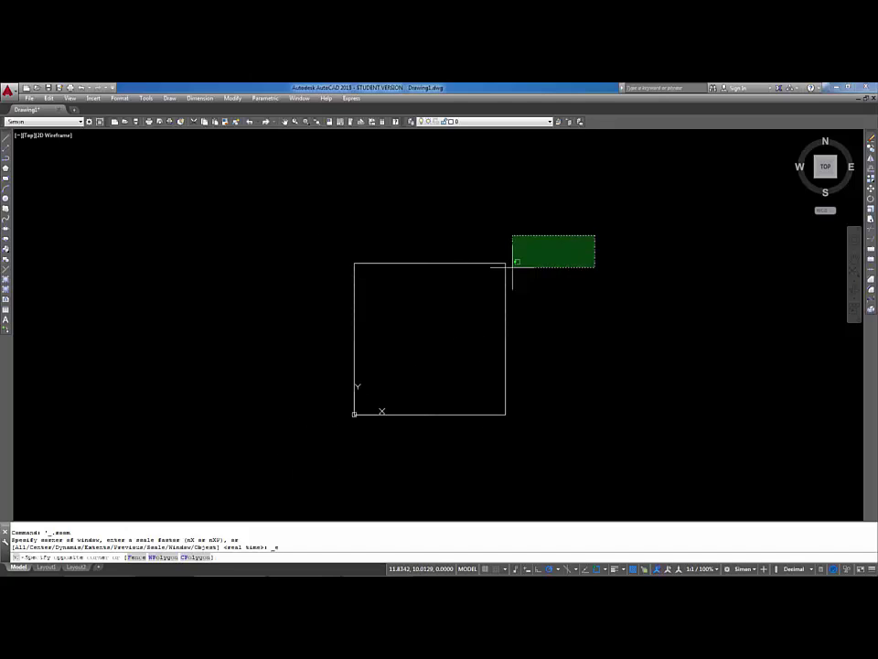
left_click(320, 241)
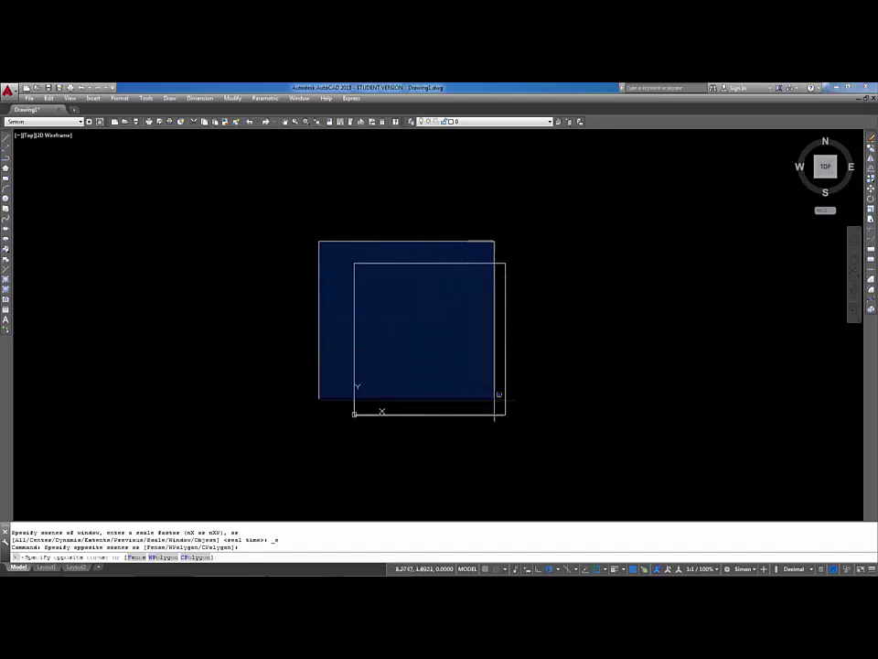
left_click(546, 430)
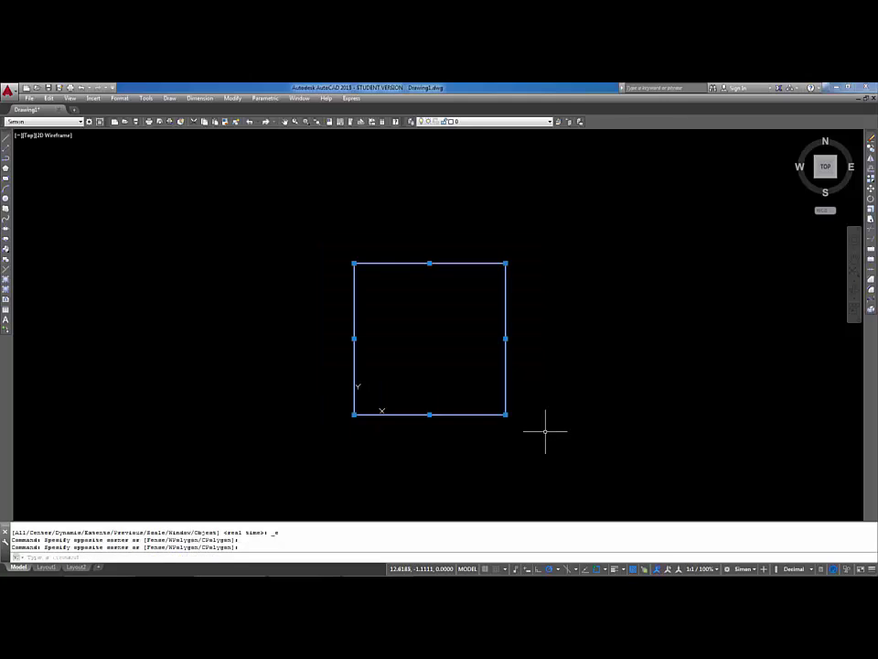
key("Escape")
key("Escape")
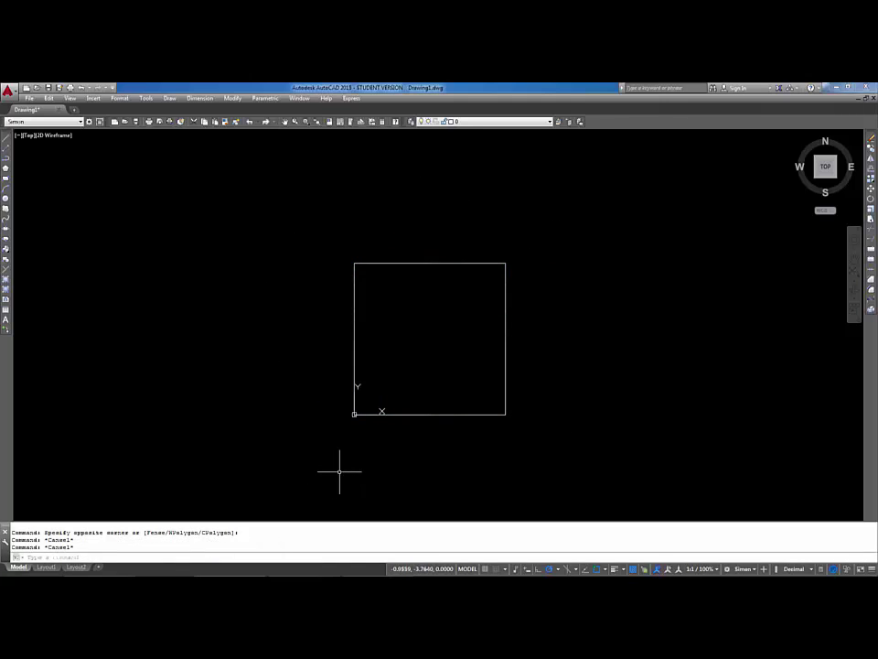
Select all four lines of the square with a crossing window and erase them
middle_click_drag(412, 373, 337, 393)
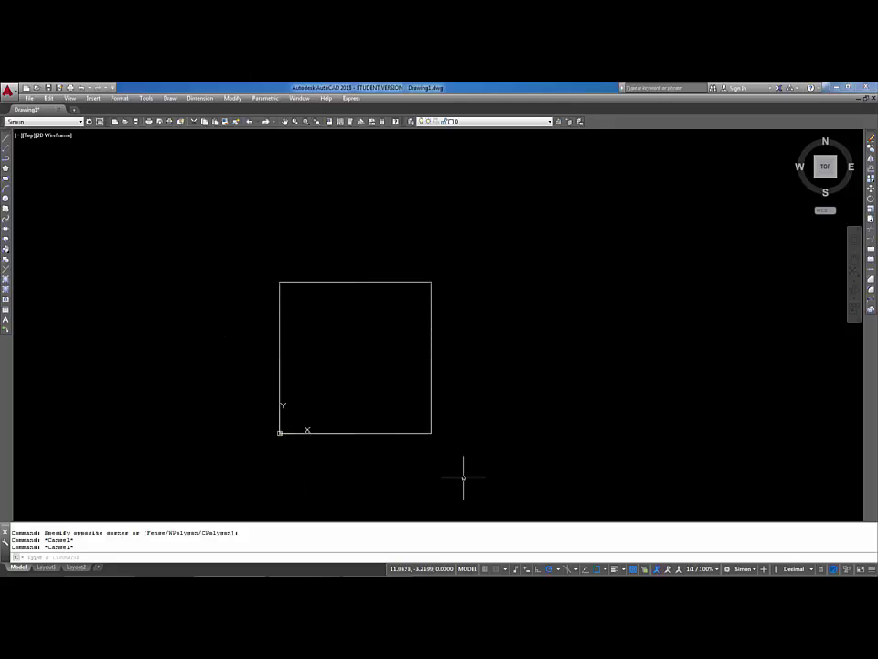
middle_click_drag(480, 449, 537, 455)
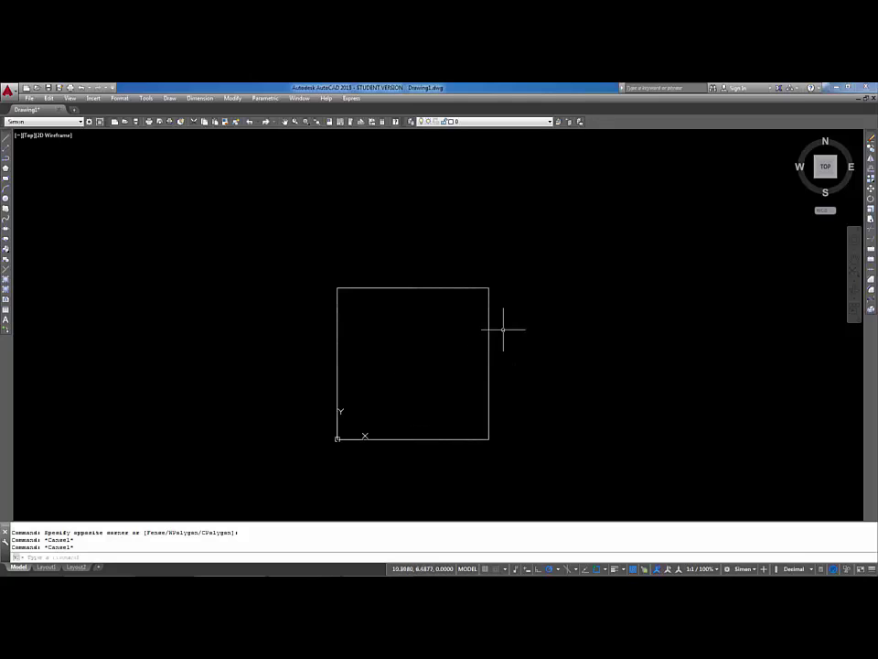
left_click(525, 262)
left_click(301, 461)
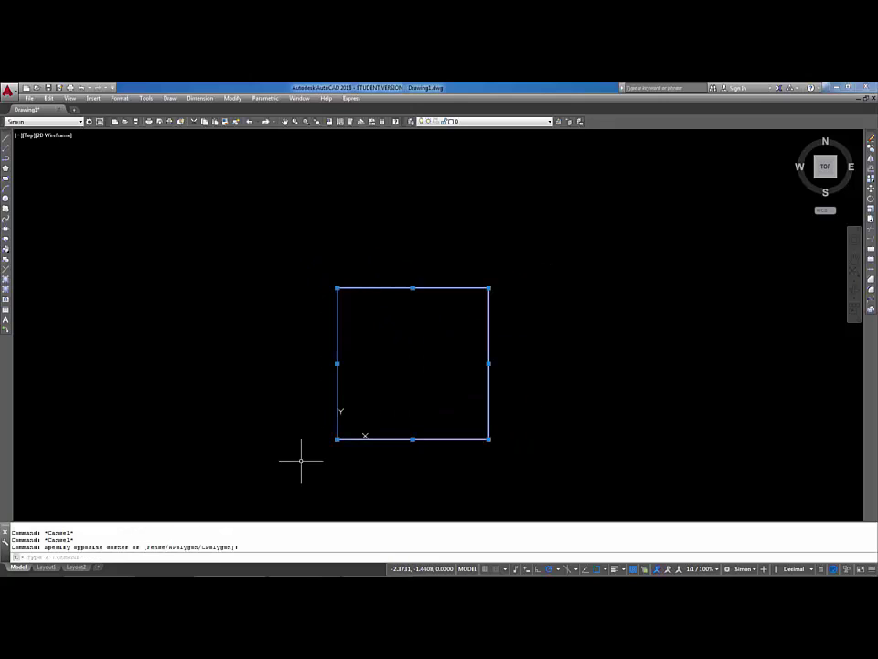
type("e")
key("Return")
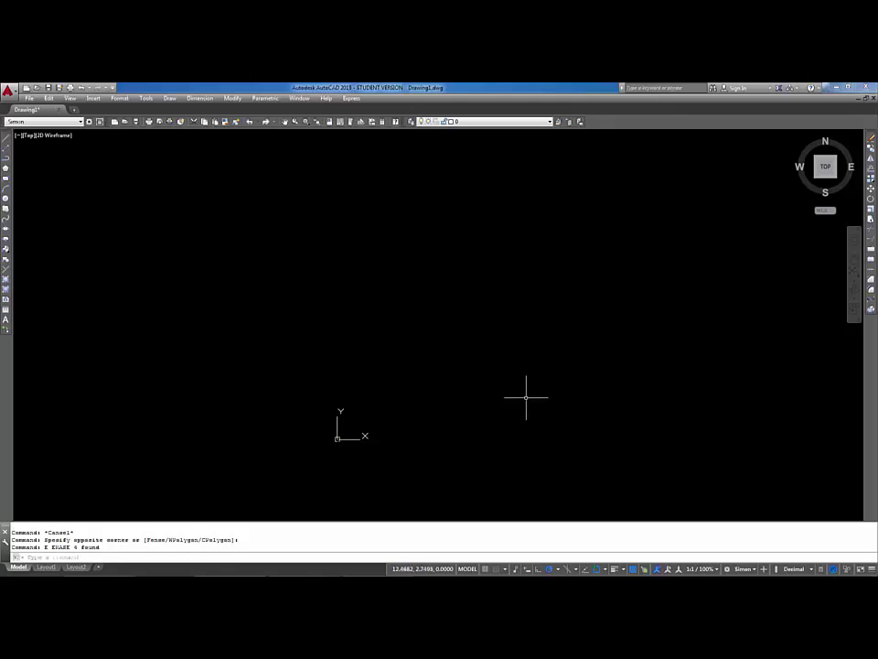
left_click(525, 398)
left_click(416, 444)
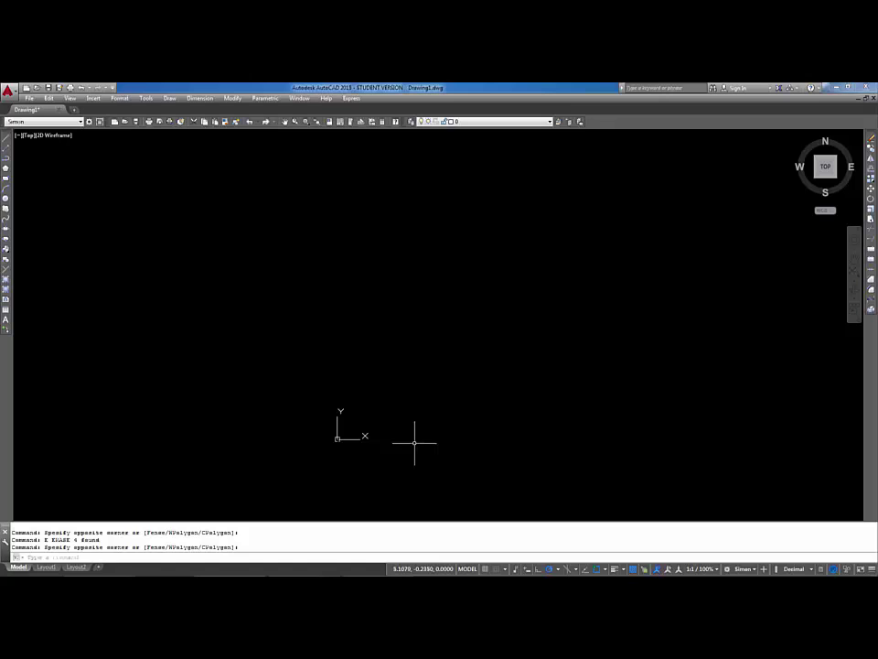
key("Escape")
key("Escape")
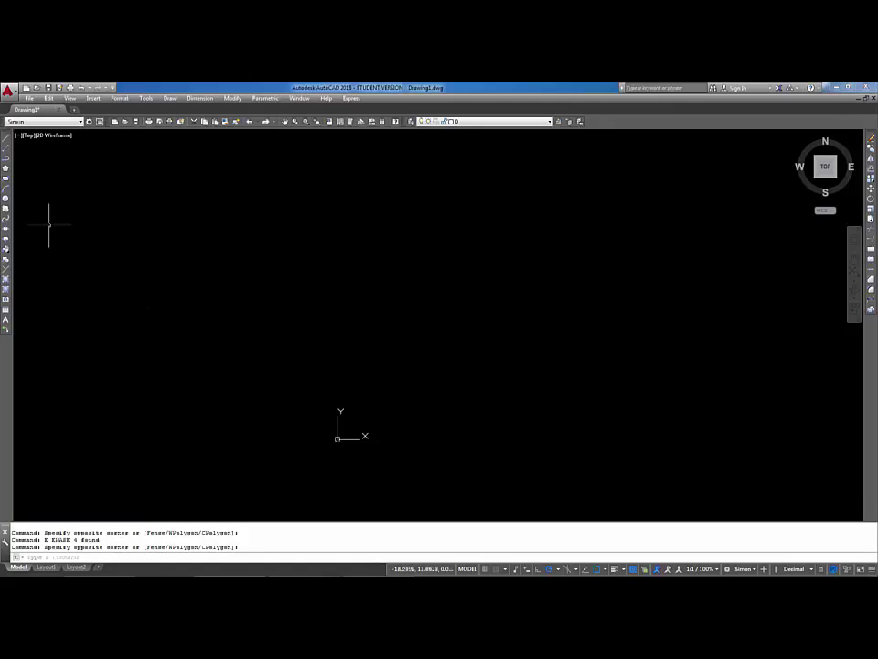
left_click(480, 266)
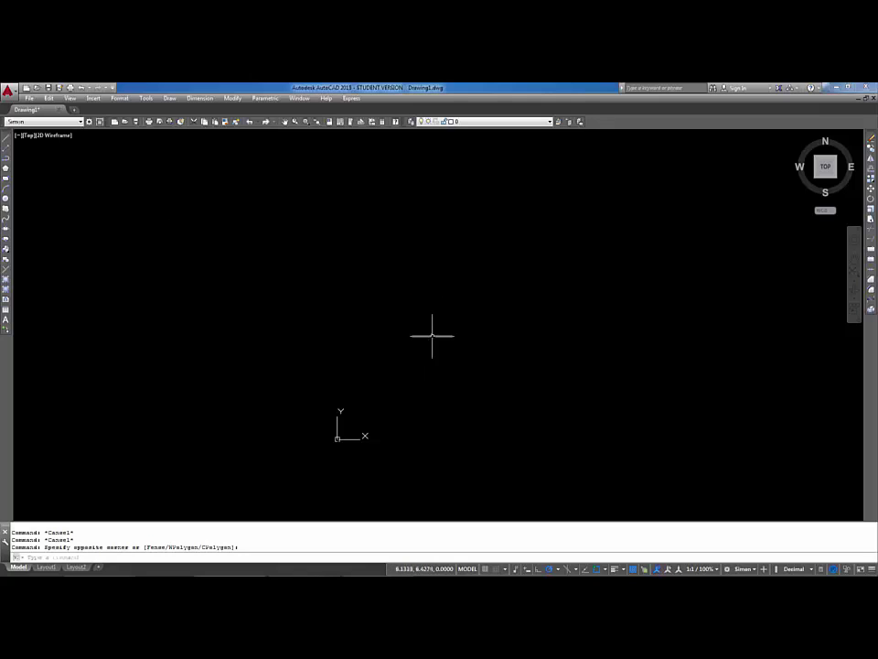
left_click(6, 138)
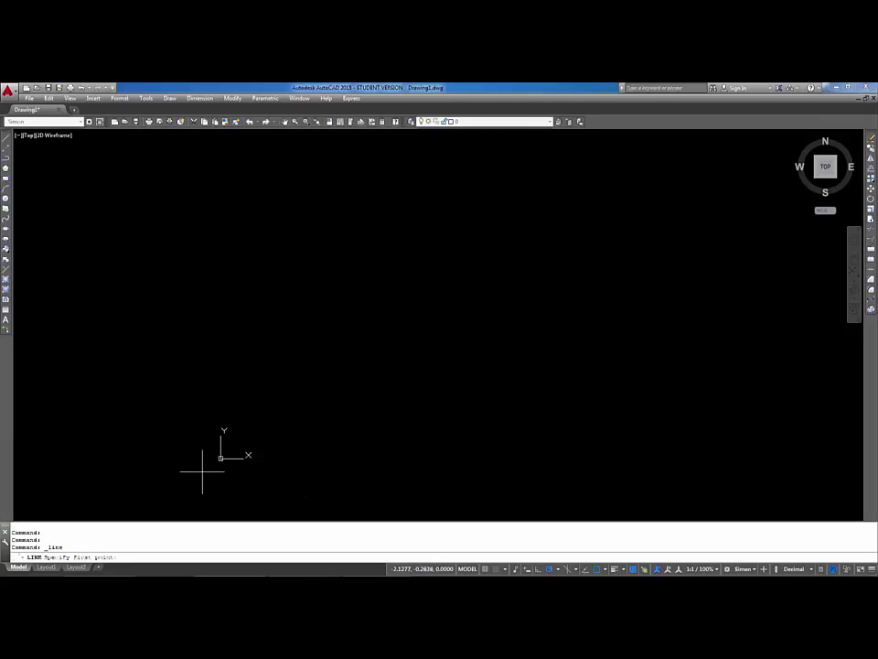
scroll(227, 465, "down", 3)
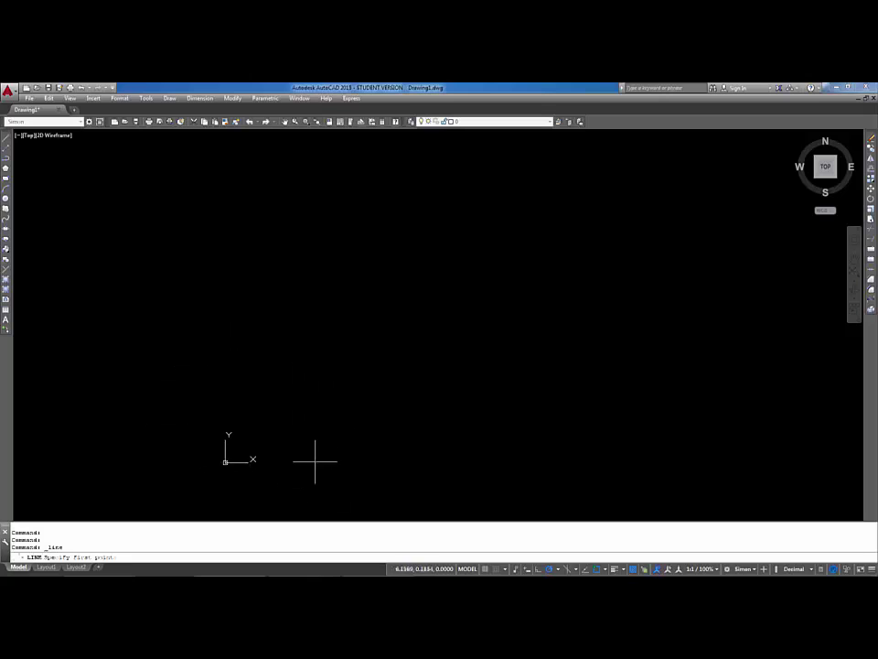
middle_click_drag(515, 316, 353, 382)
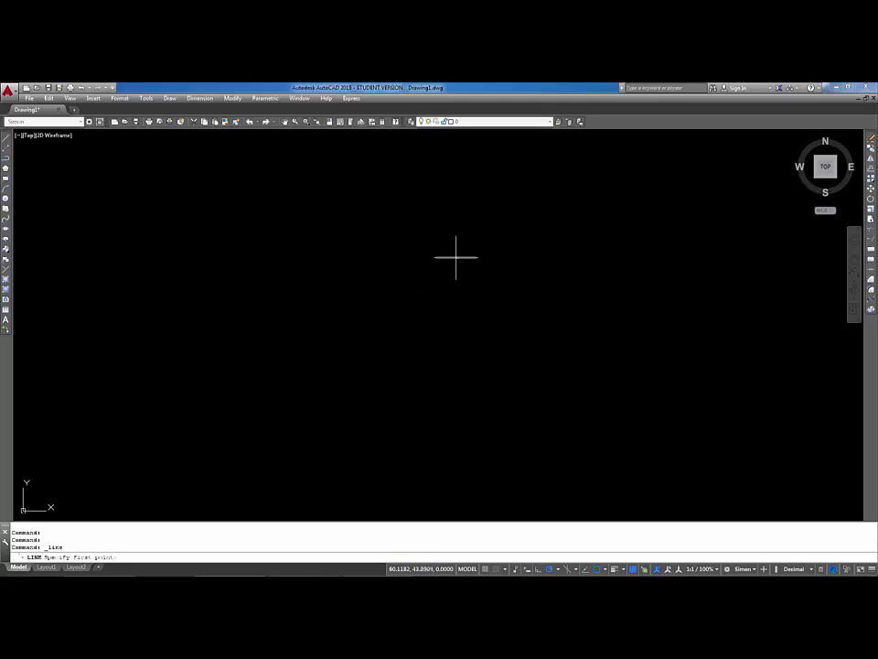
scroll(532, 265, "down", 3)
middle_click_drag(530, 269, 451, 327)
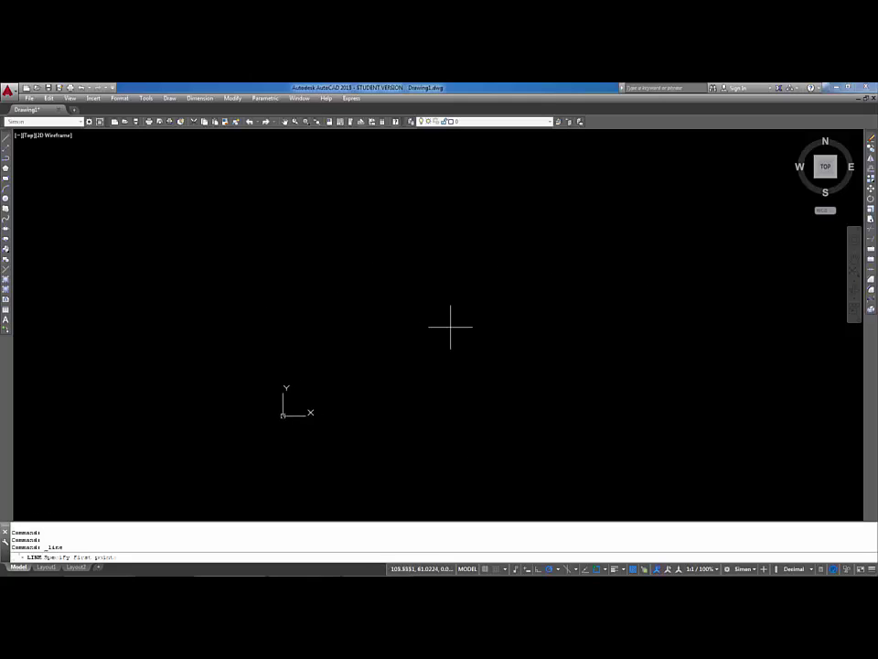
scroll(451, 327, "down", 2)
middle_click(450, 326)
middle_click(451, 325)
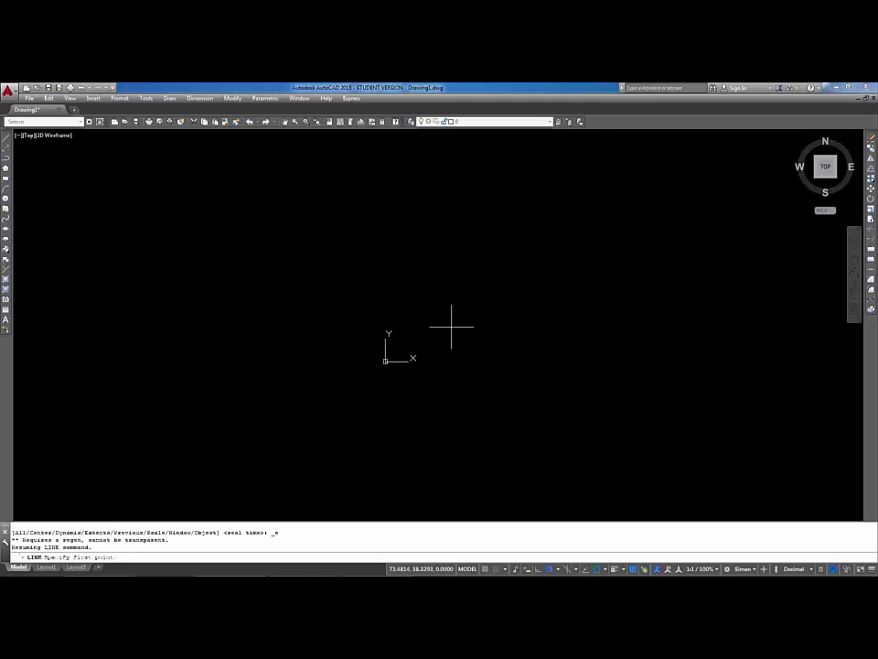
scroll(451, 325, "down", 2)
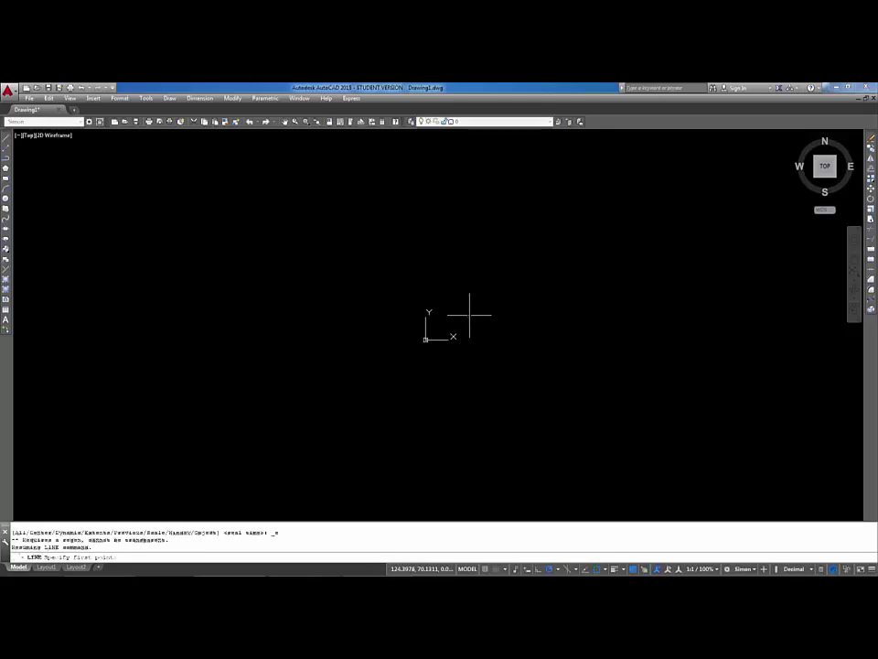
key("Escape")
middle_click(468, 304)
middle_click(468, 304)
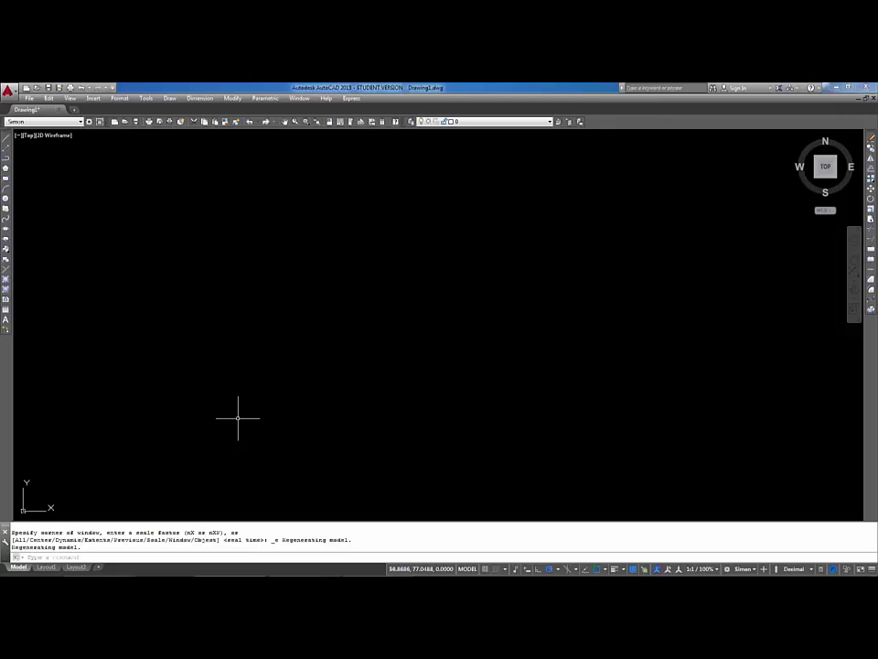
left_click(410, 340)
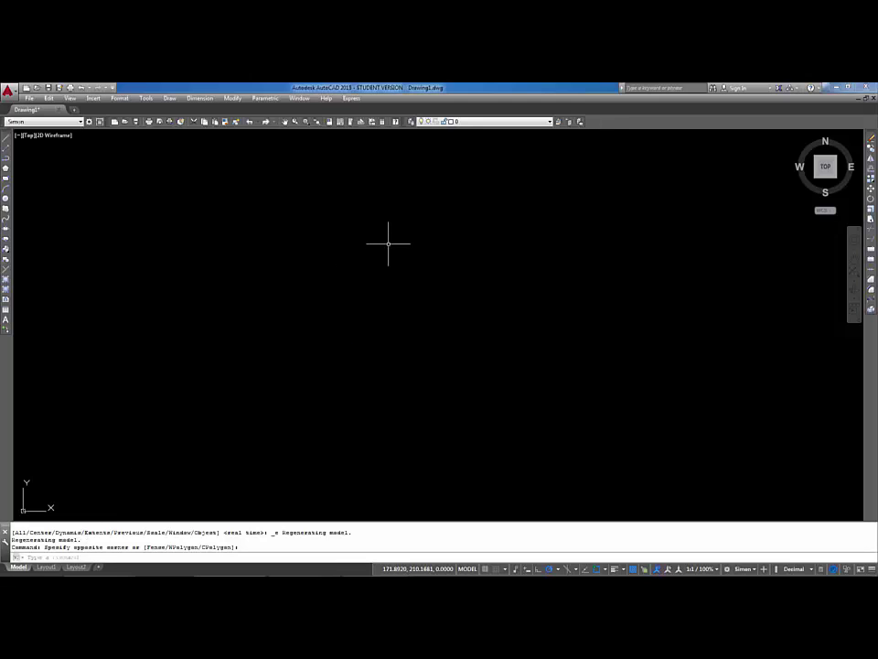
left_click(496, 247)
left_click(448, 294)
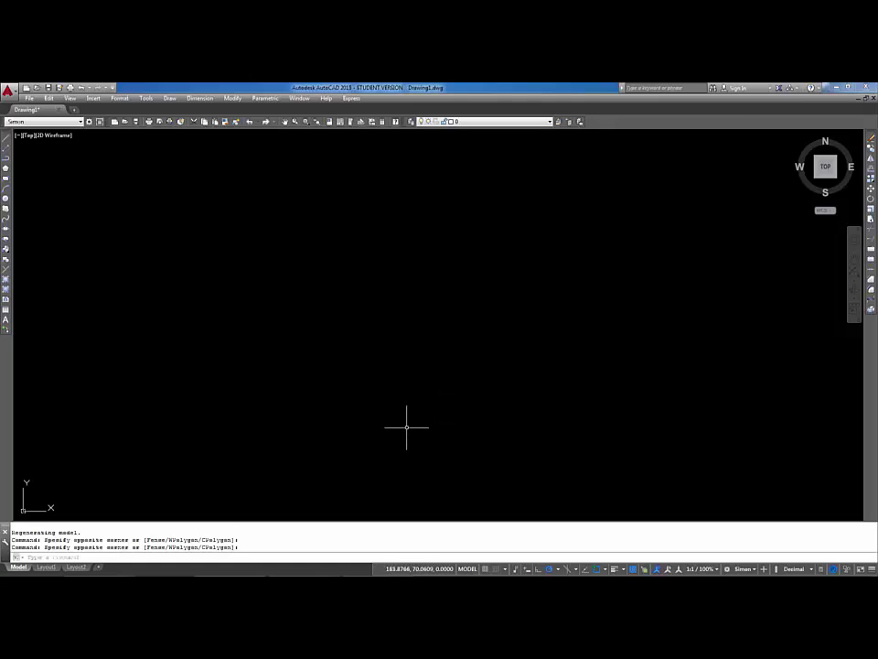
left_click(495, 326)
left_click(374, 395)
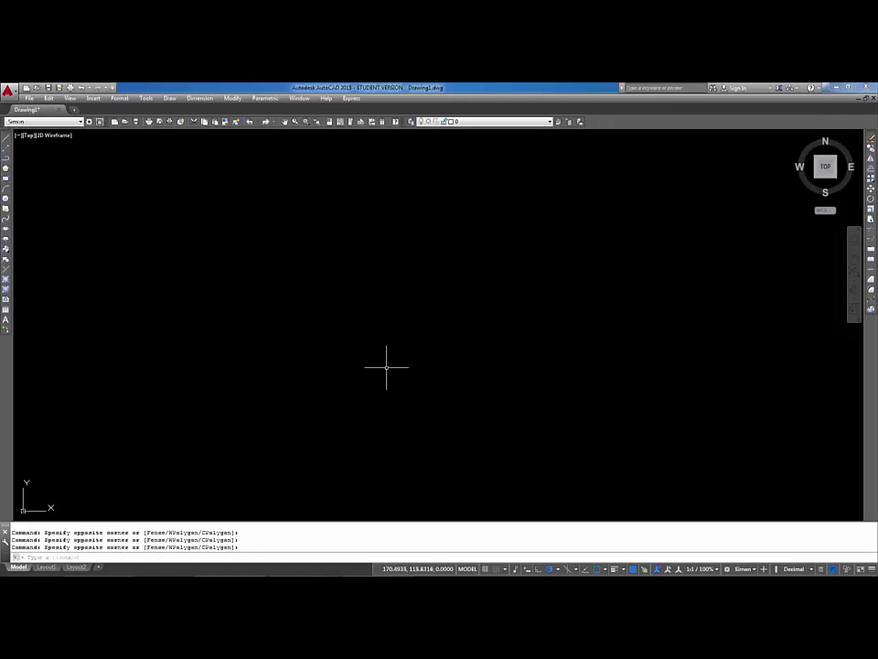
left_click(519, 271)
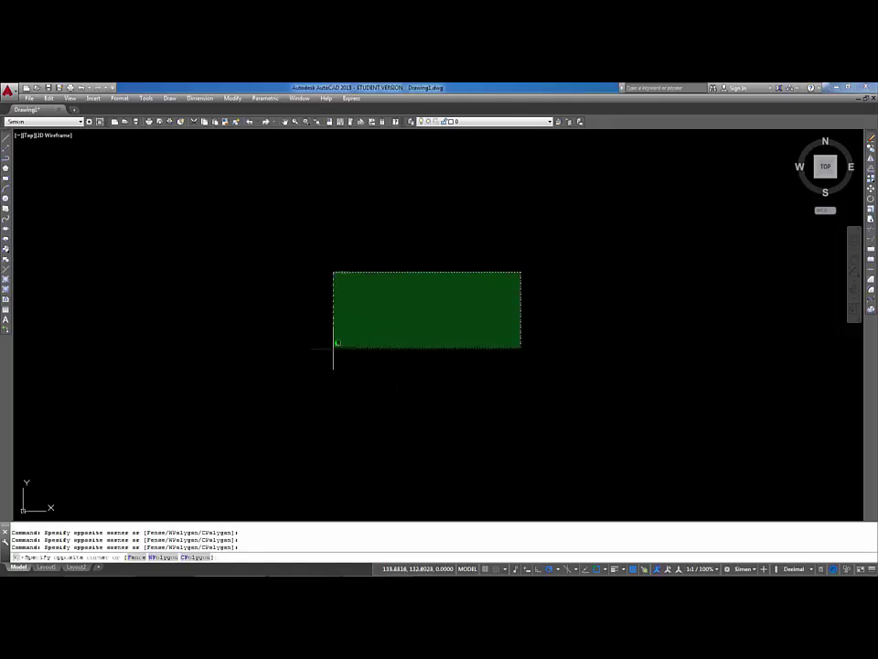
left_click(330, 351)
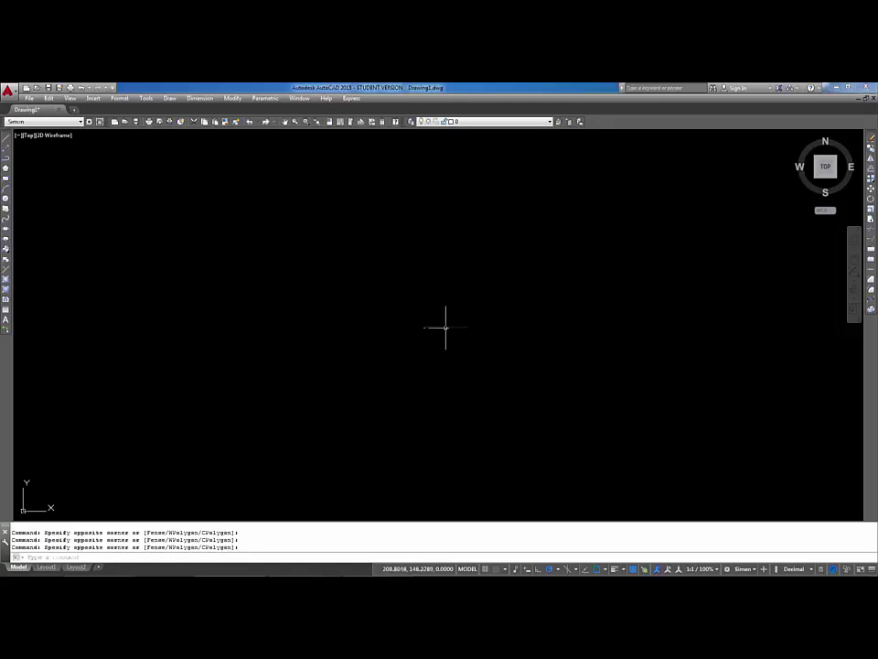
middle_click_drag(480, 329, 472, 336)
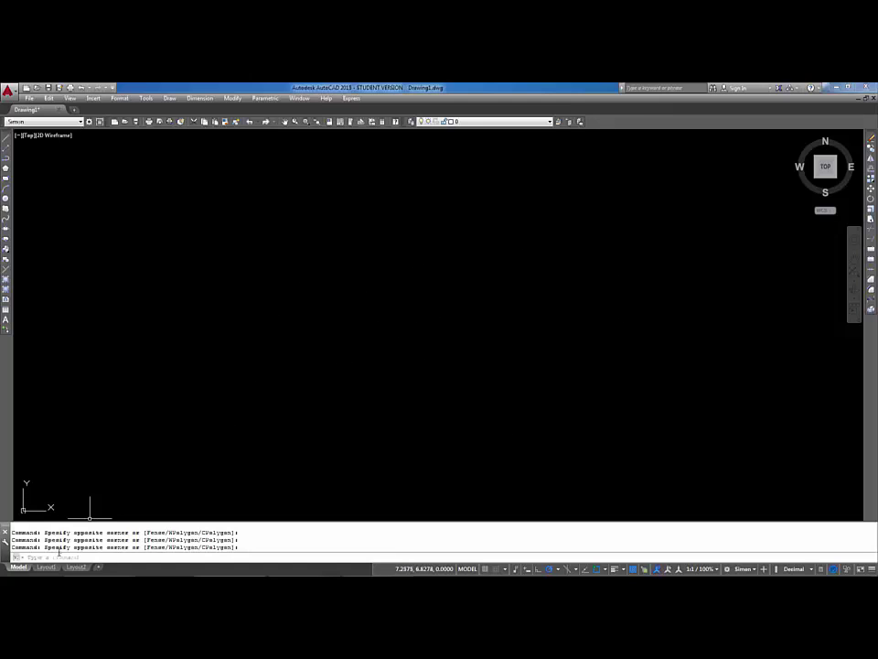
left_click(602, 287)
left_click(415, 375)
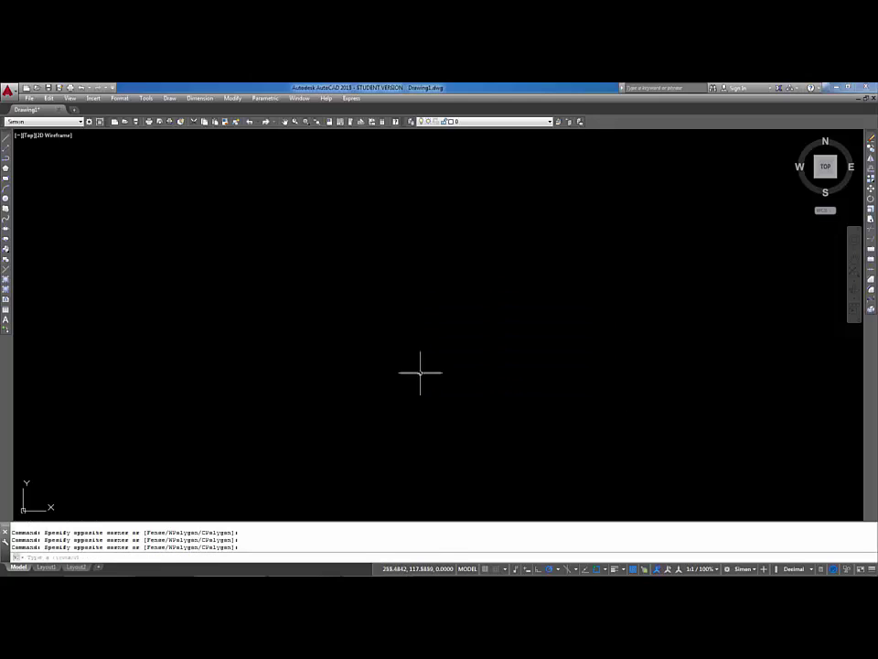
middle_click_drag(554, 383, 458, 386)
middle_click_drag(319, 427, 319, 422)
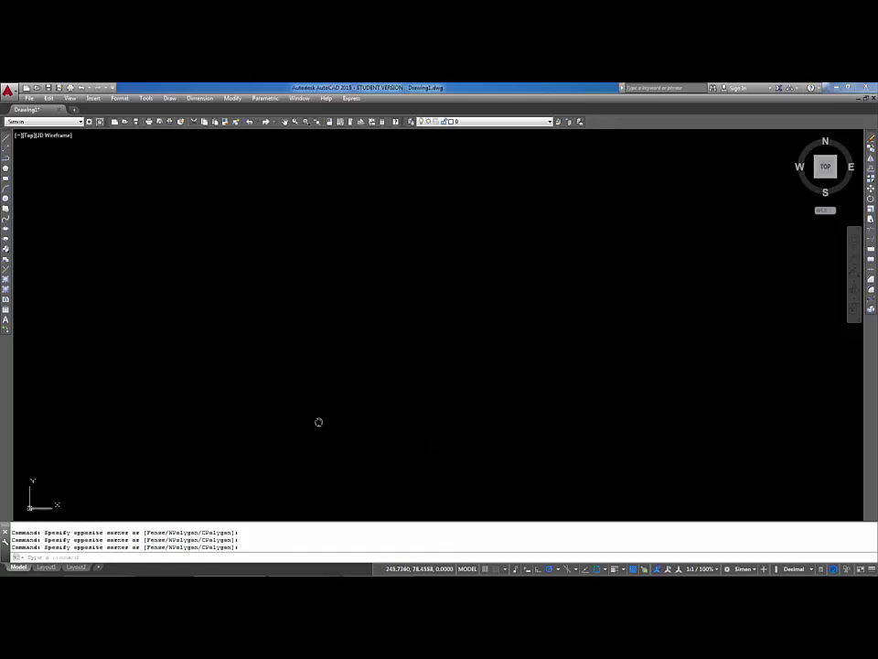
left_click(6, 139)
middle_click_drag(388, 384, 618, 327)
middle_click_drag(517, 384, 515, 359)
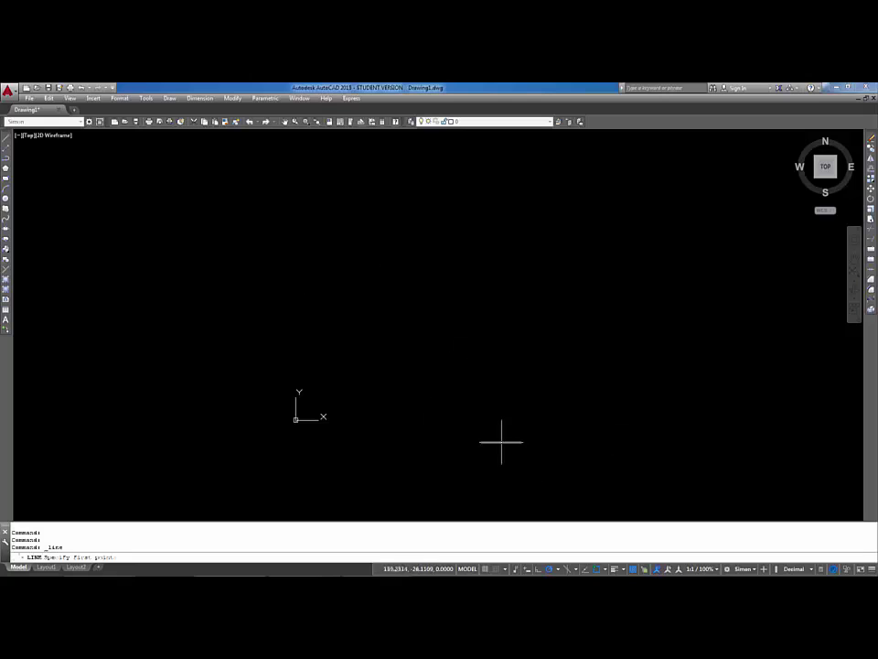
middle_click_drag(528, 436, 336, 445)
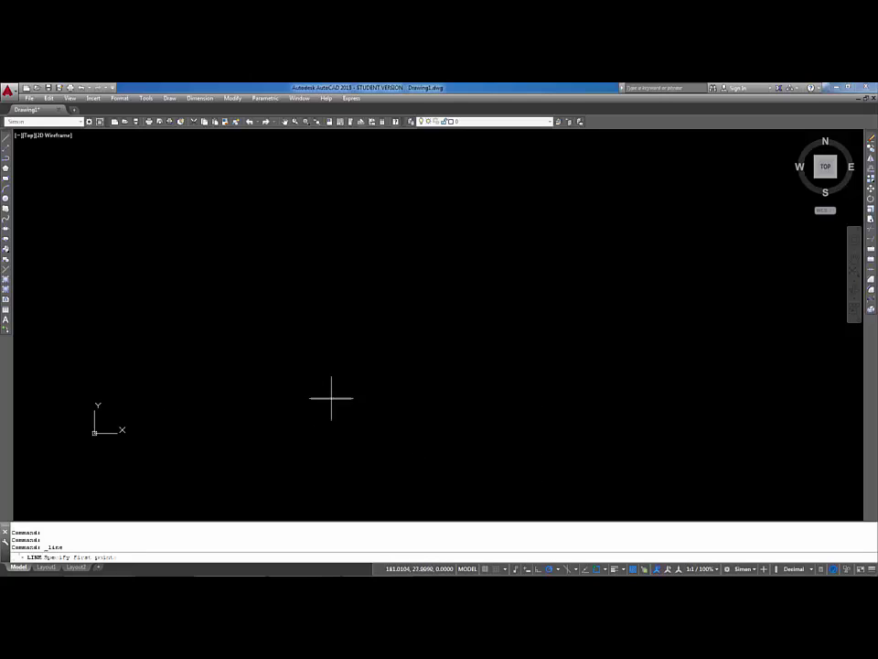
middle_click_drag(331, 398, 316, 437)
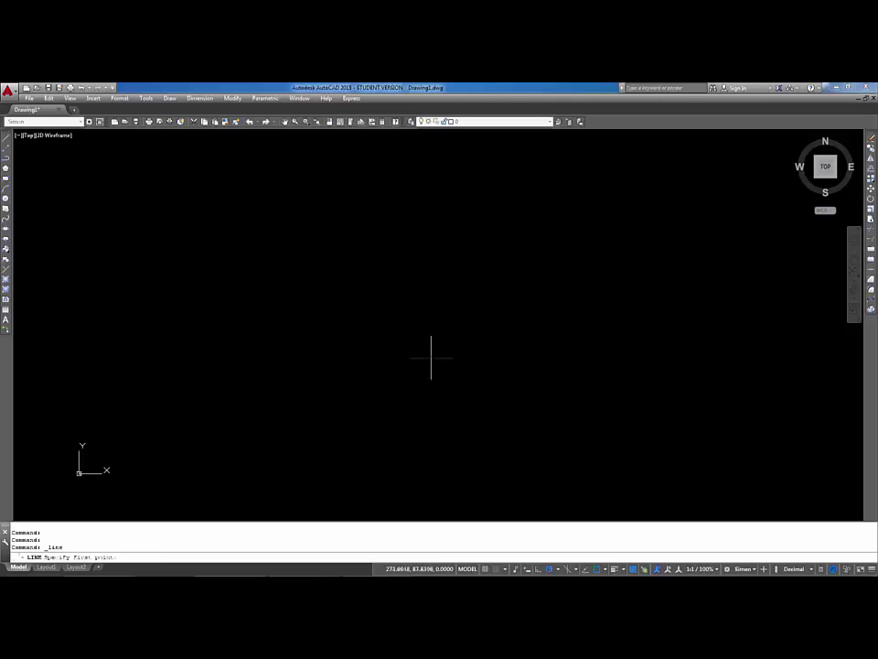
left_click(429, 357)
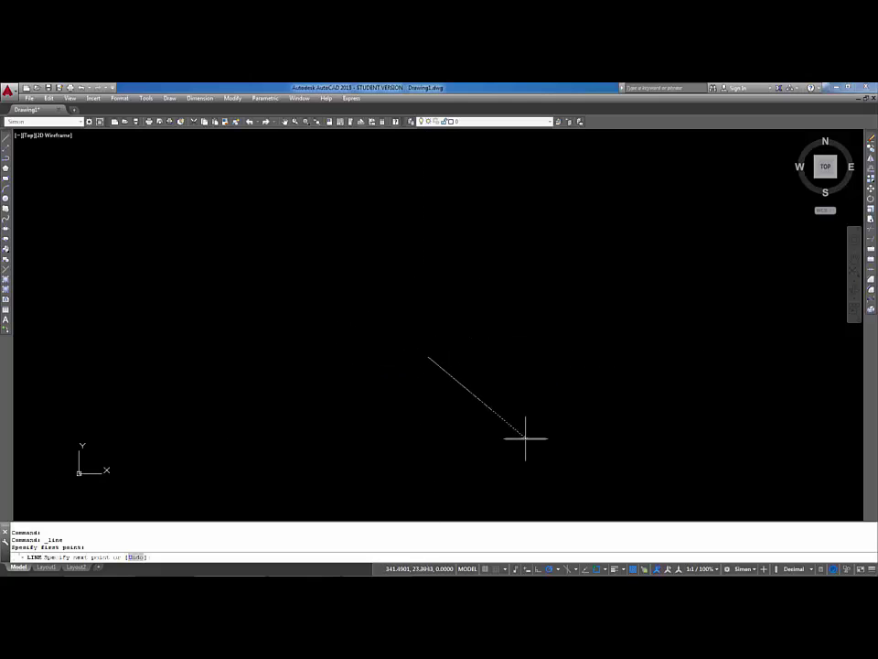
key("Escape")
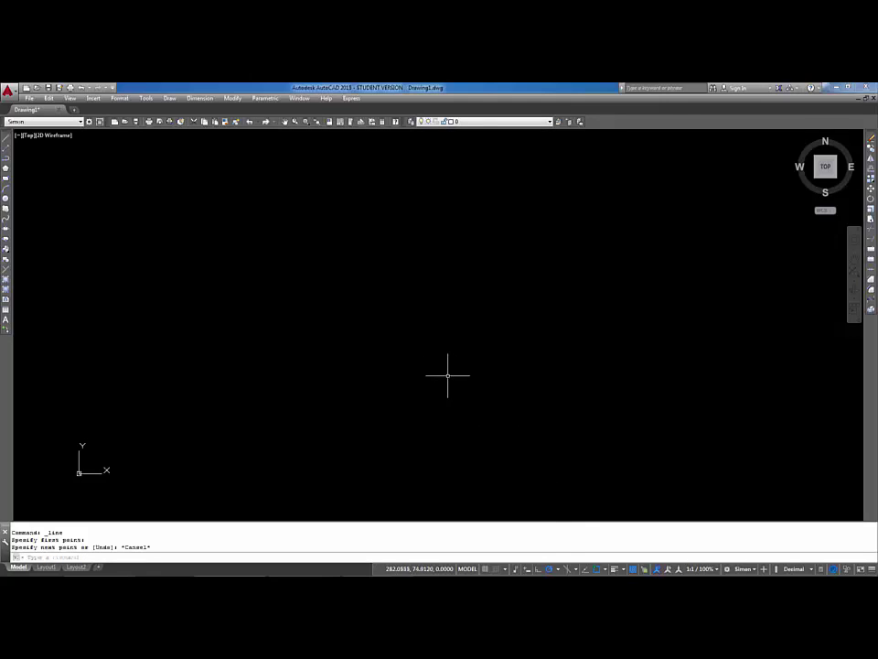
Turn dynamic input back on and try it by entering L at the cursor, then cancel the entry
left_click(527, 571)
left_click(537, 316)
left_click(392, 383)
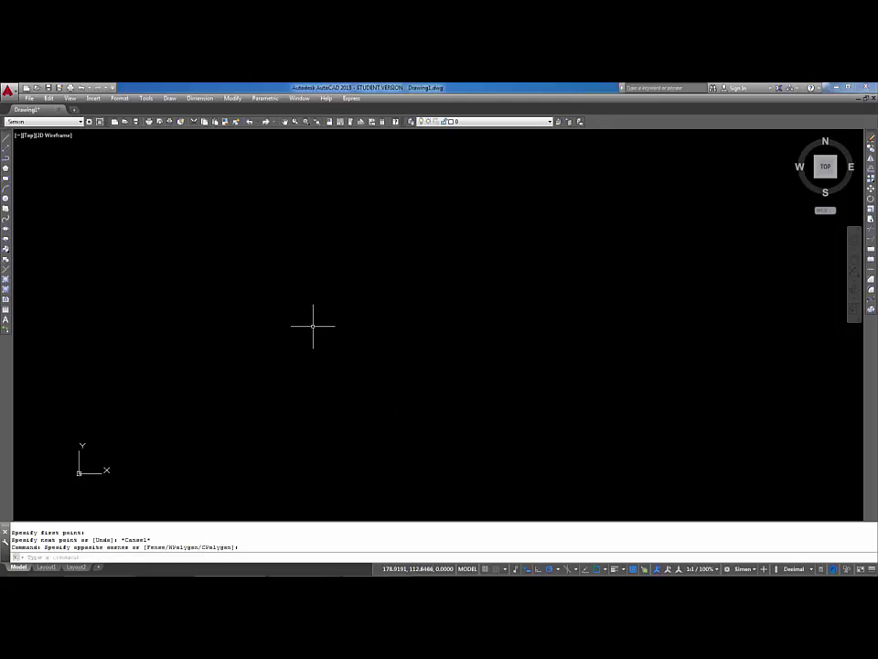
key("Escape")
key("Escape")
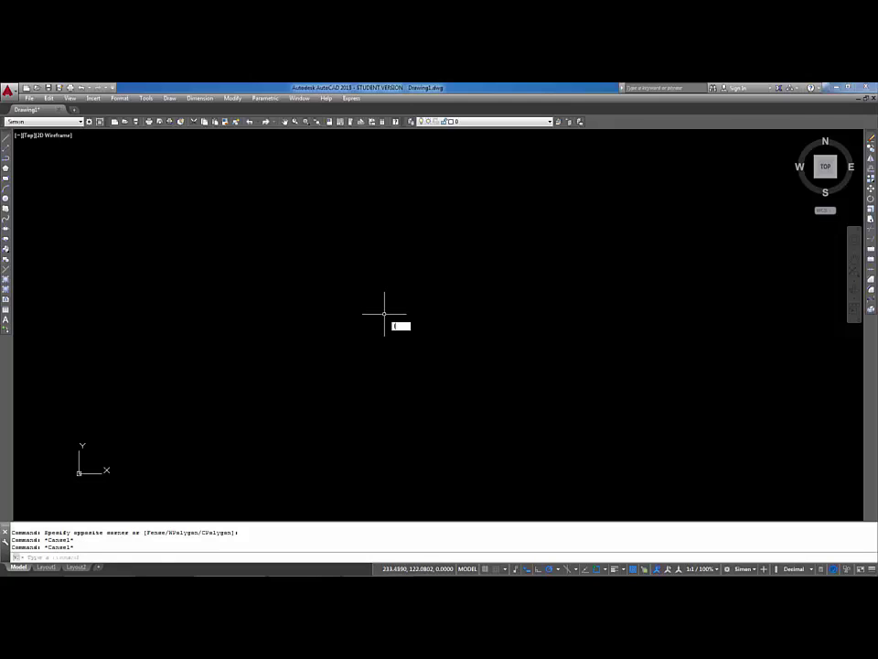
type("l")
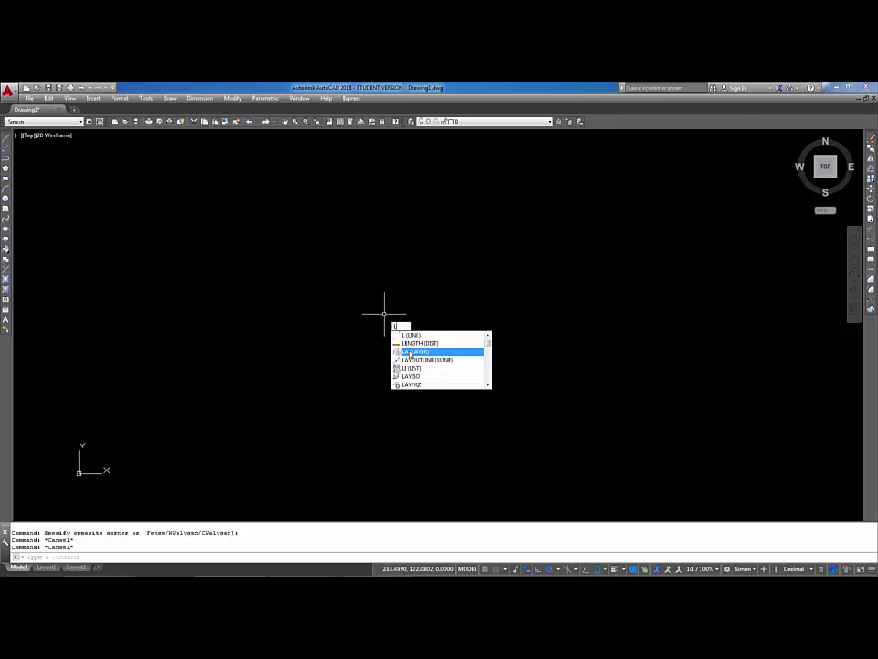
key("Escape")
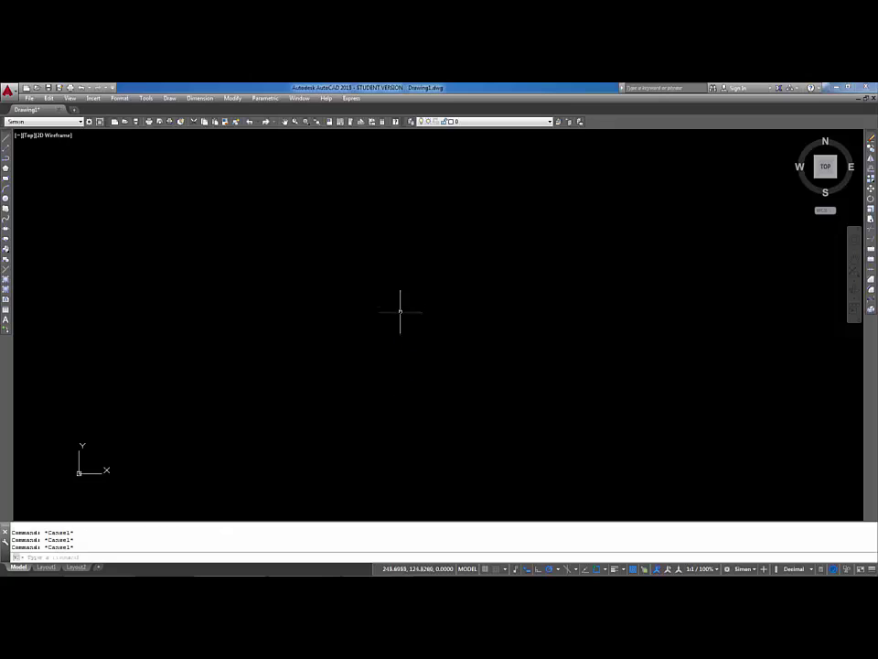
type("L")
key("Return")
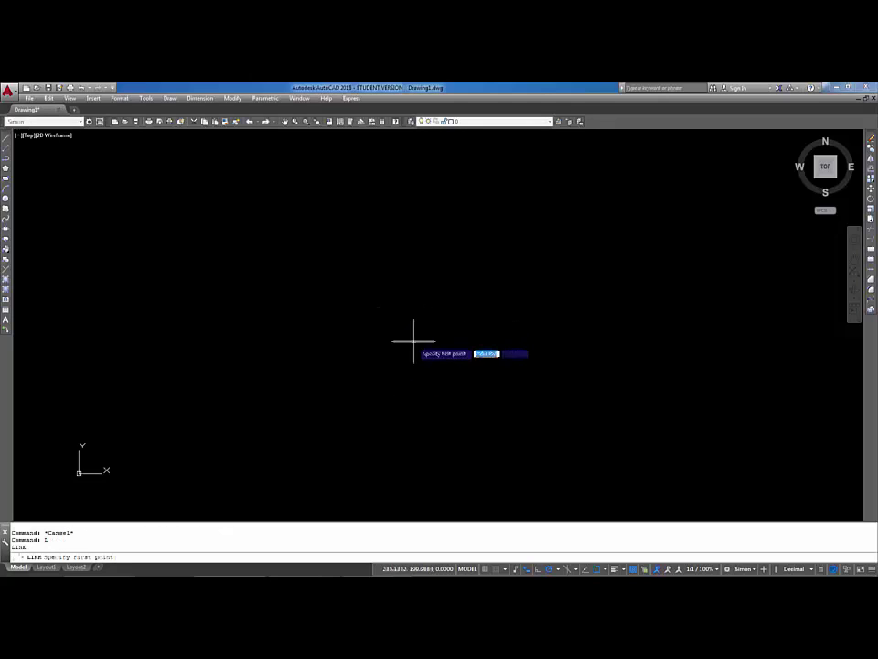
left_click(411, 335)
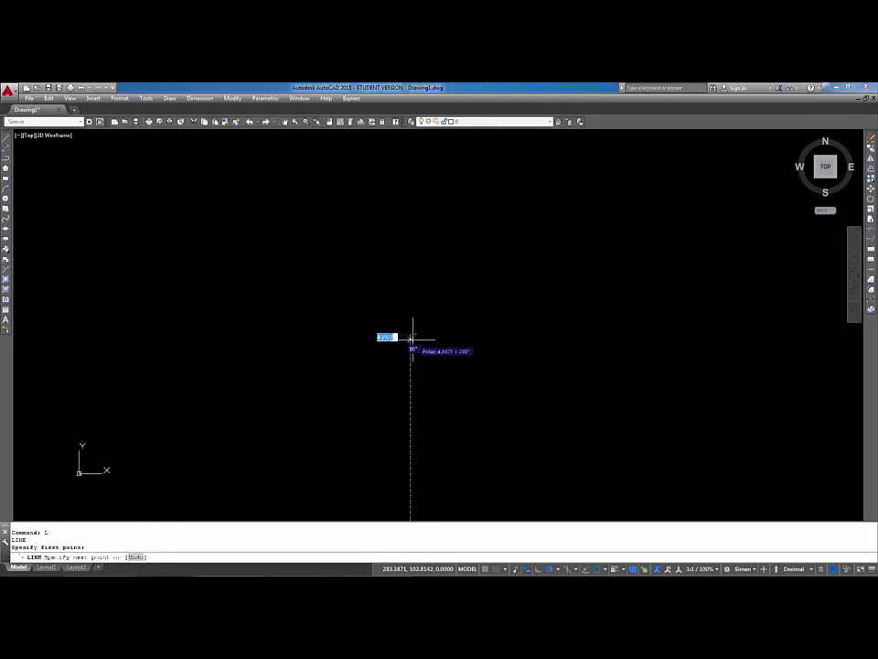
key("Escape")
Start a line at a free point in the middle of the drawing and draw its first segment with the relative offset 10,0
key("Return")
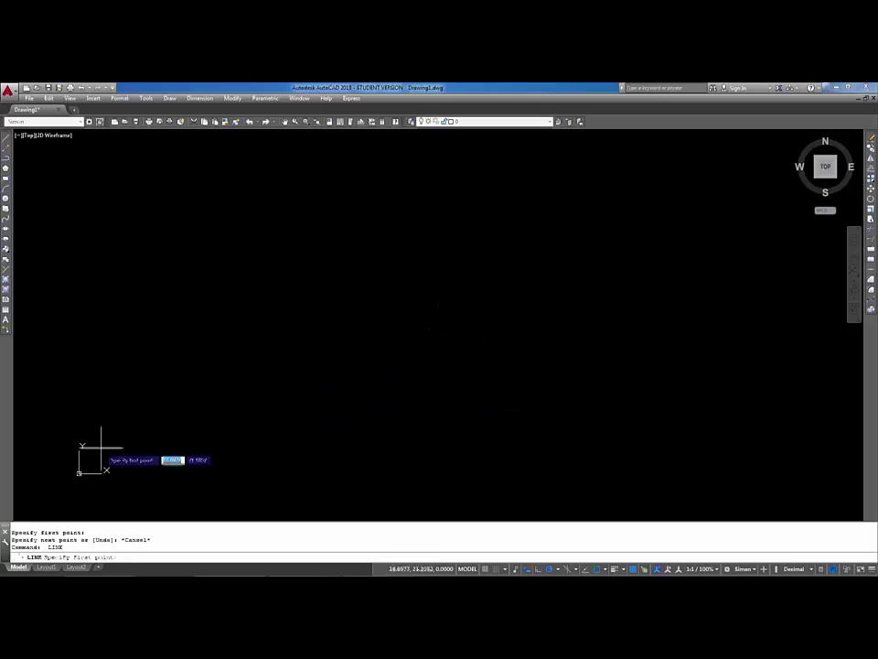
left_click(406, 346)
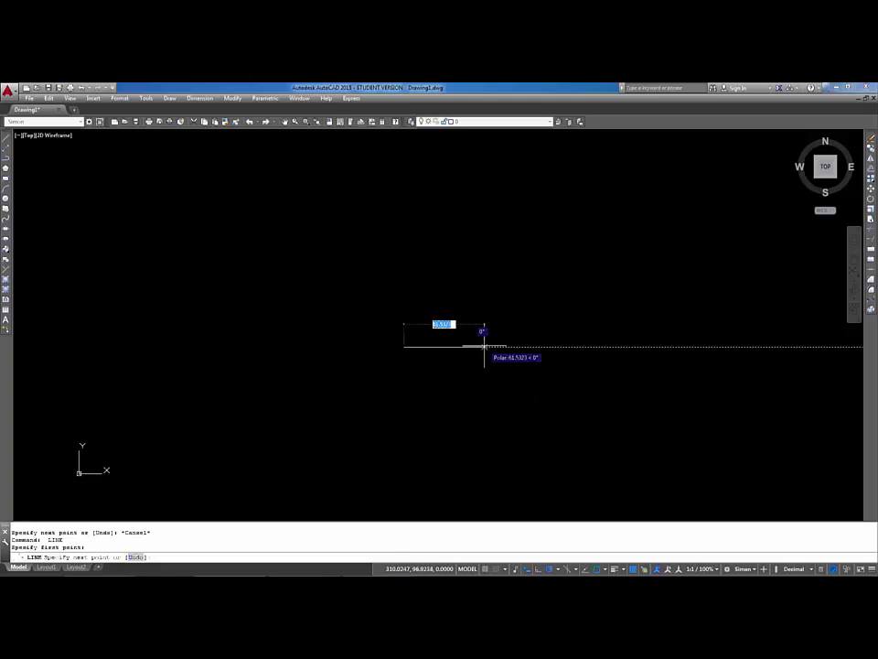
middle_click_drag(484, 373, 464, 415)
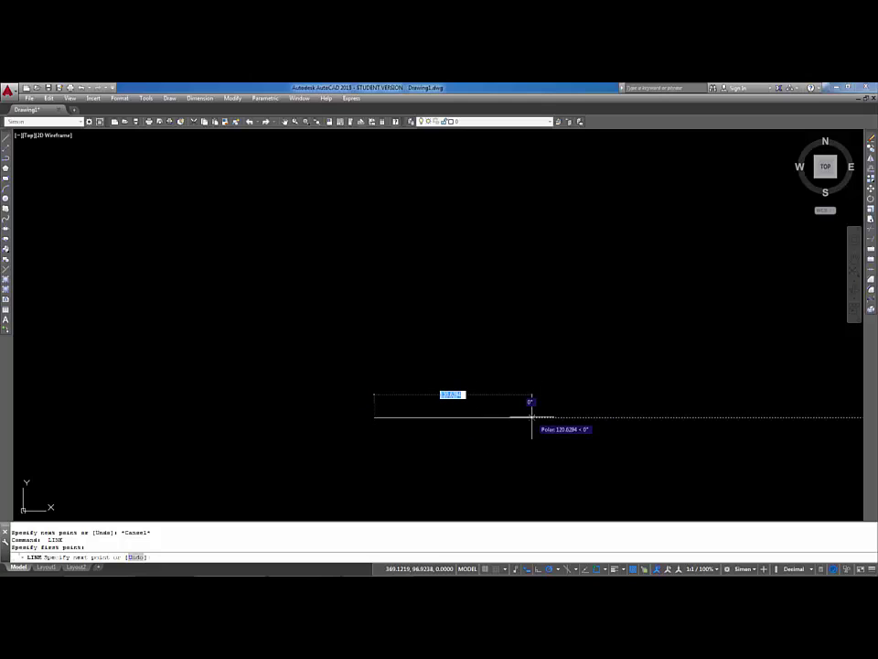
key("Tab")
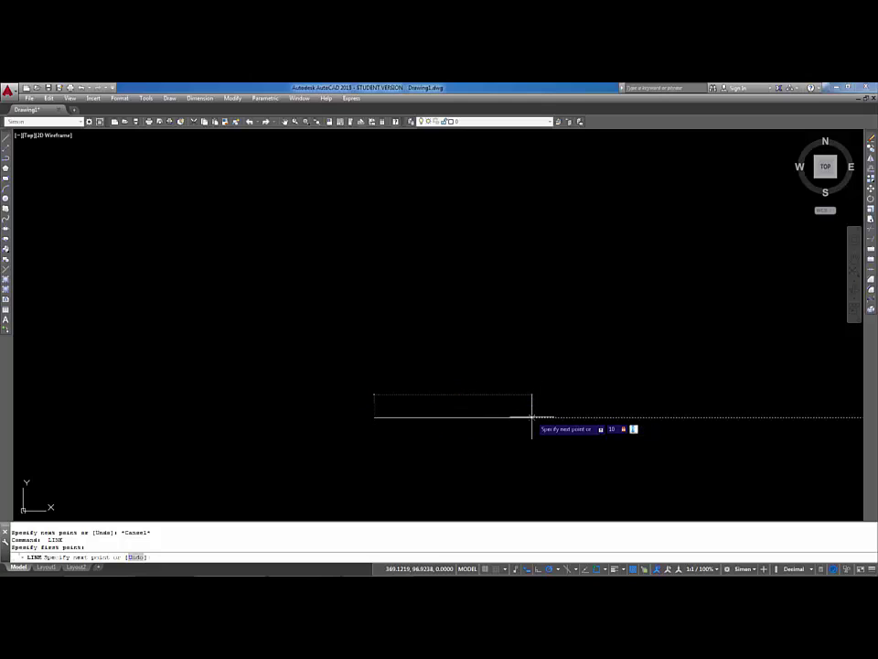
key("Return")
Draw the square's second side from the far end of the first segment with the relative offset 0,10
scroll(418, 426, "up", 5)
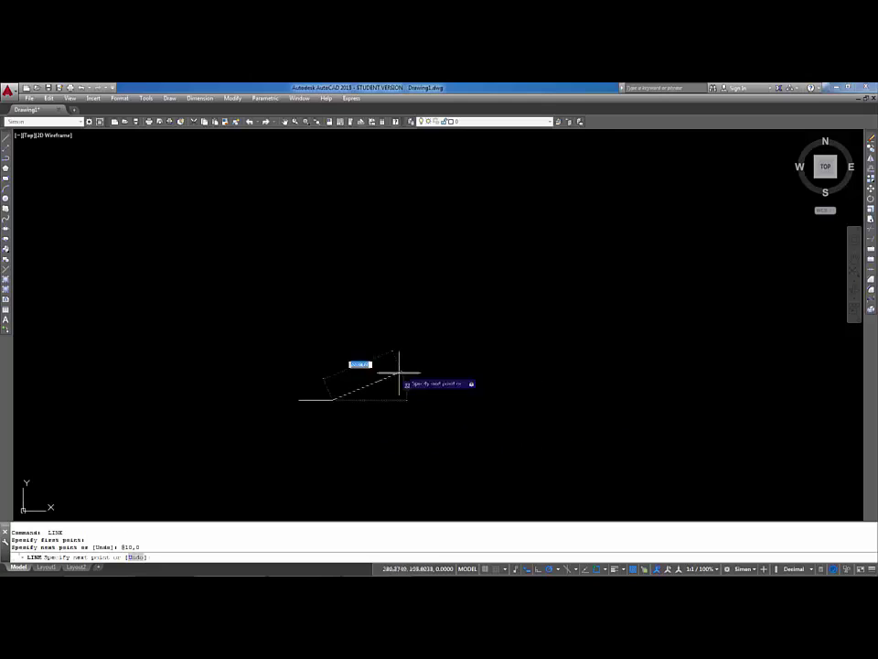
scroll(344, 387, "up", 4)
mouse_move(343, 387)
middle_mouse_down()
mouse_move(549, 385)
mouse_move(534, 381)
middle_mouse_up()
scroll(530, 398, "up", 2)
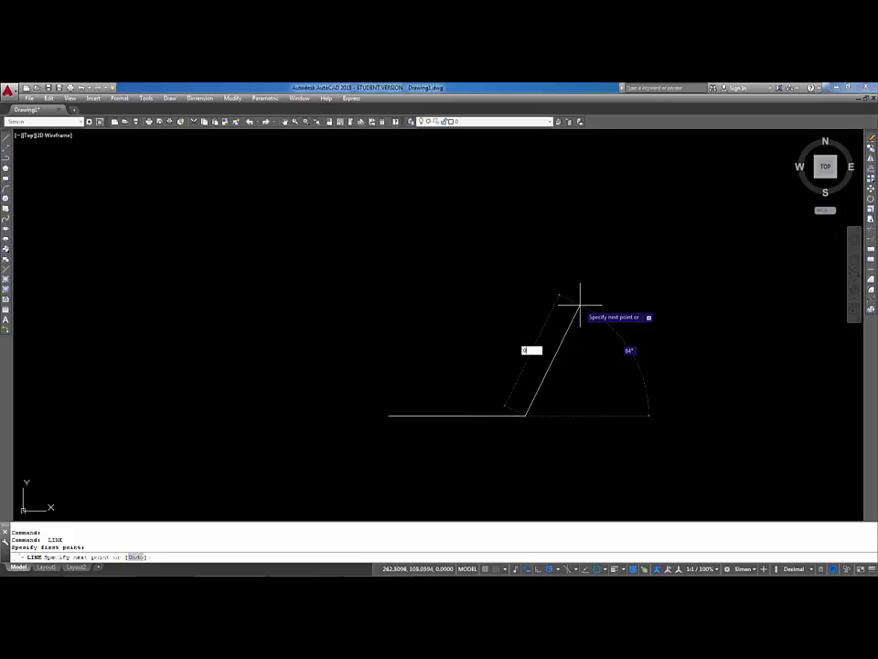
type("0,")
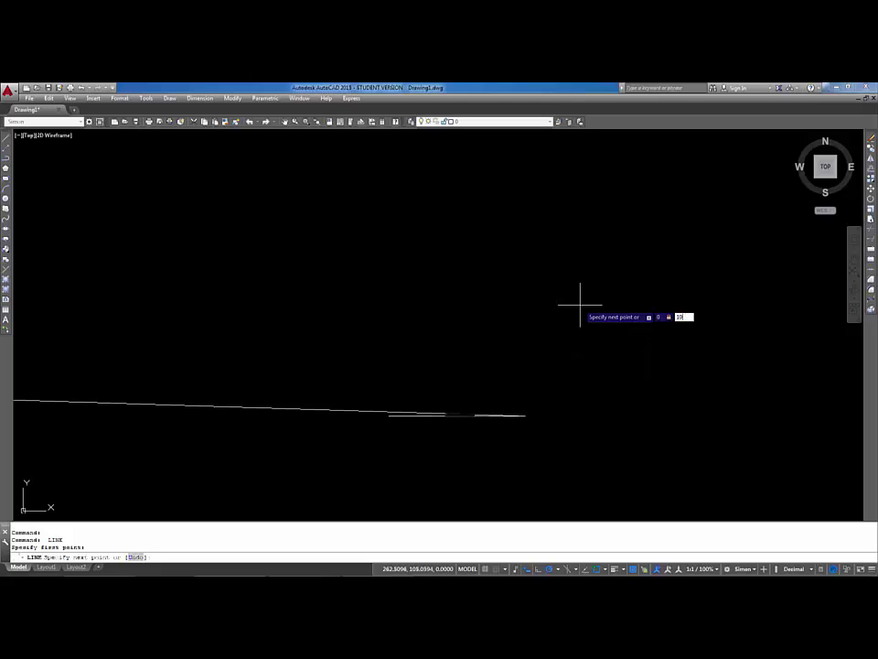
type("10")
key("Return")
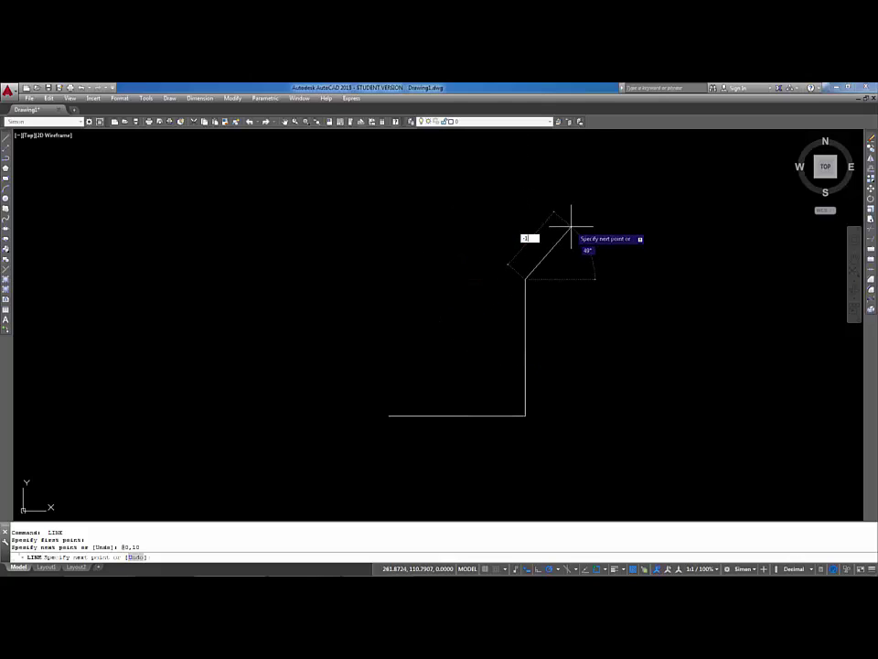
Complete the square with the relative offsets -10,0 and 0,-10, and end the line command
key("Tab")
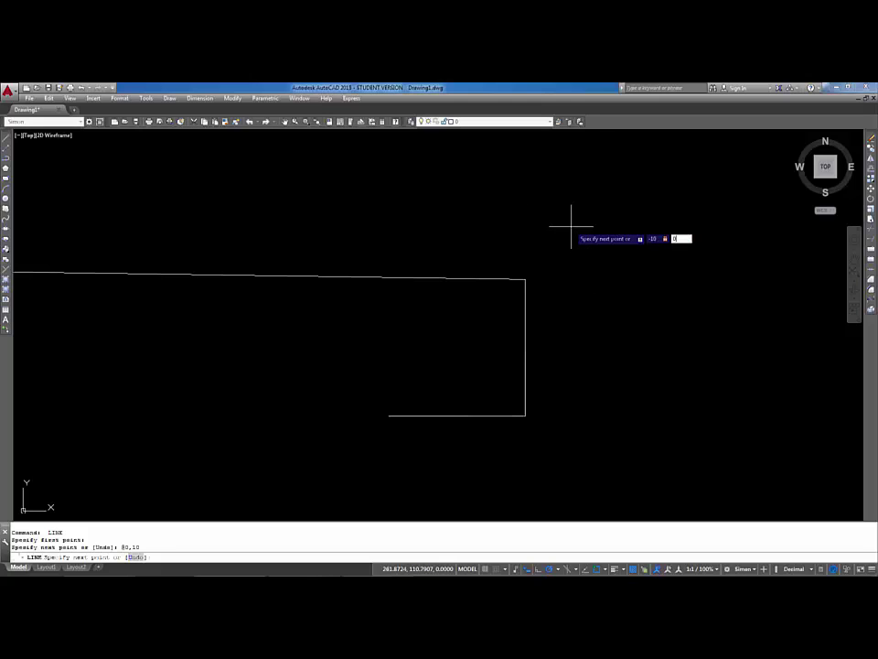
key("Return")
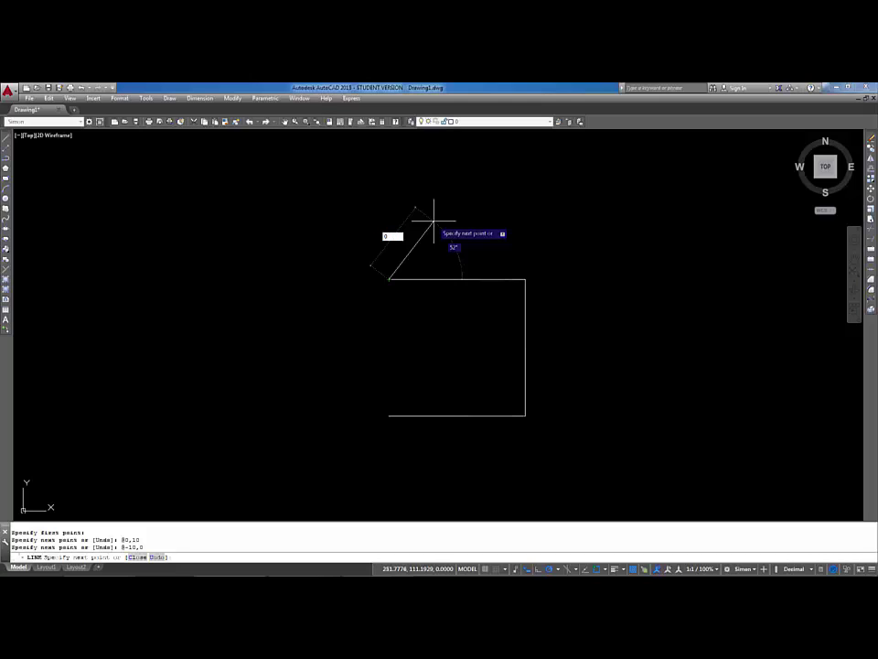
type(",-10")
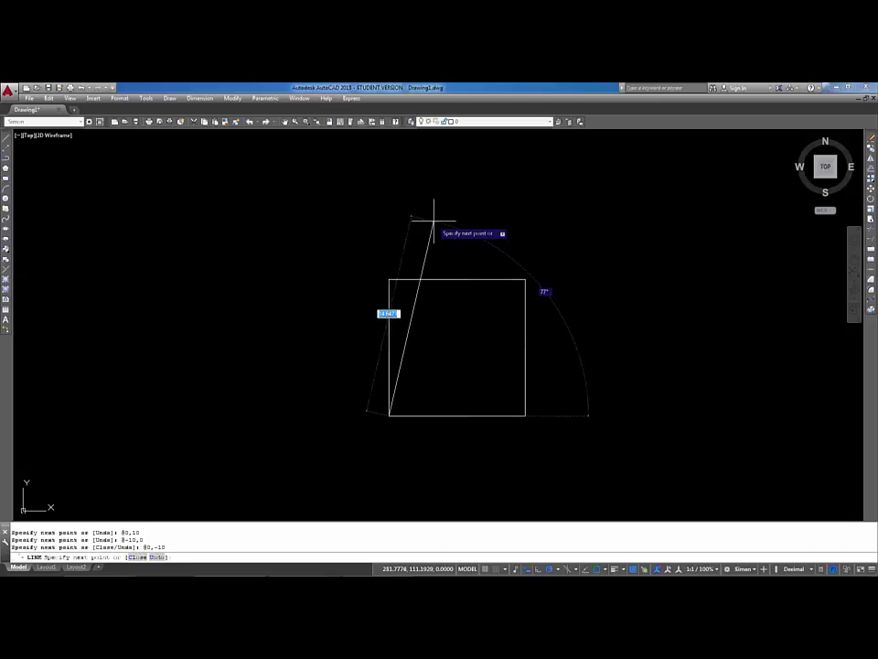
key("Return")
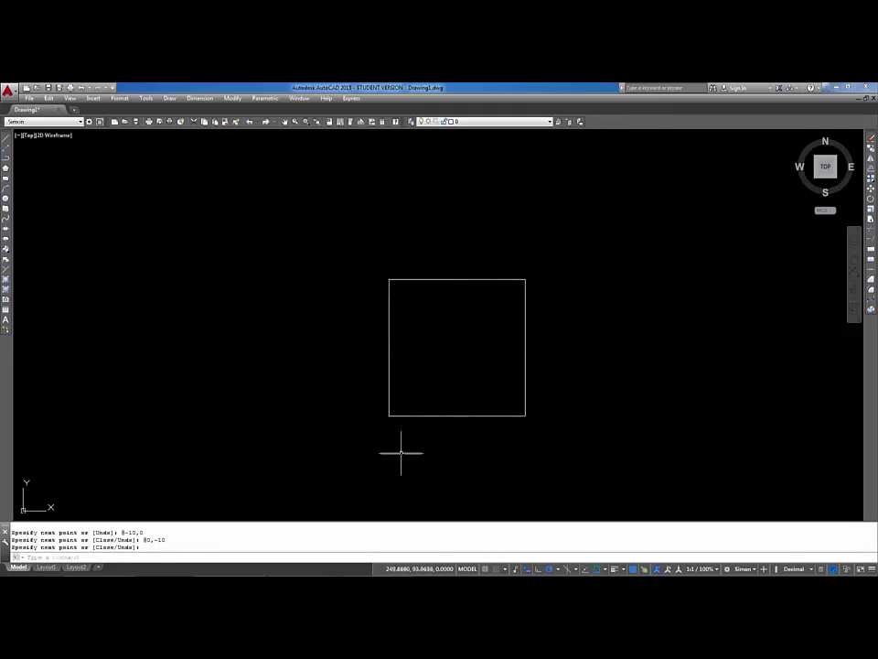
Draw an open shape of four connected freehand line segments beside the square and end the command
type("l")
key("Return")
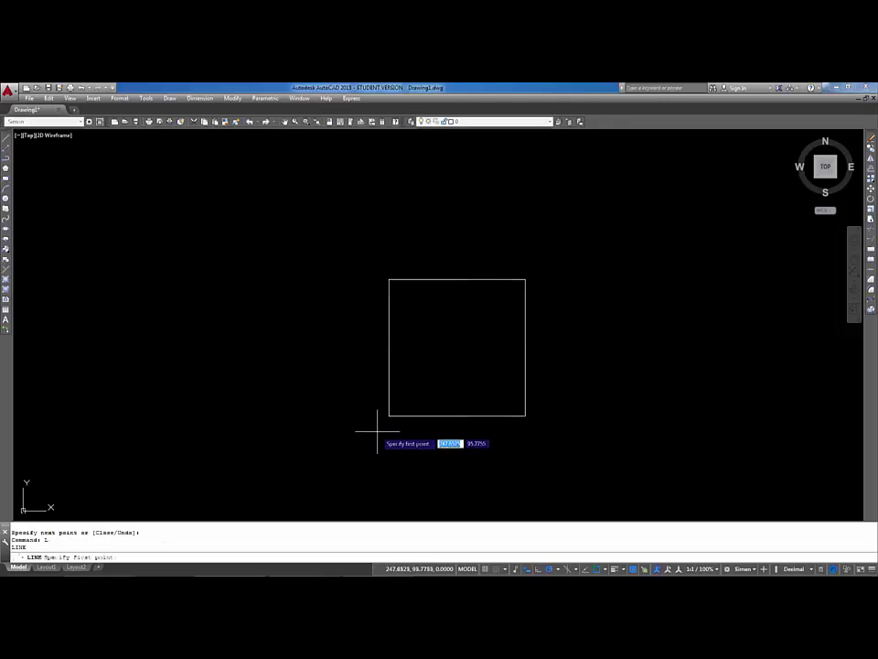
middle_click_drag(547, 351, 387, 358)
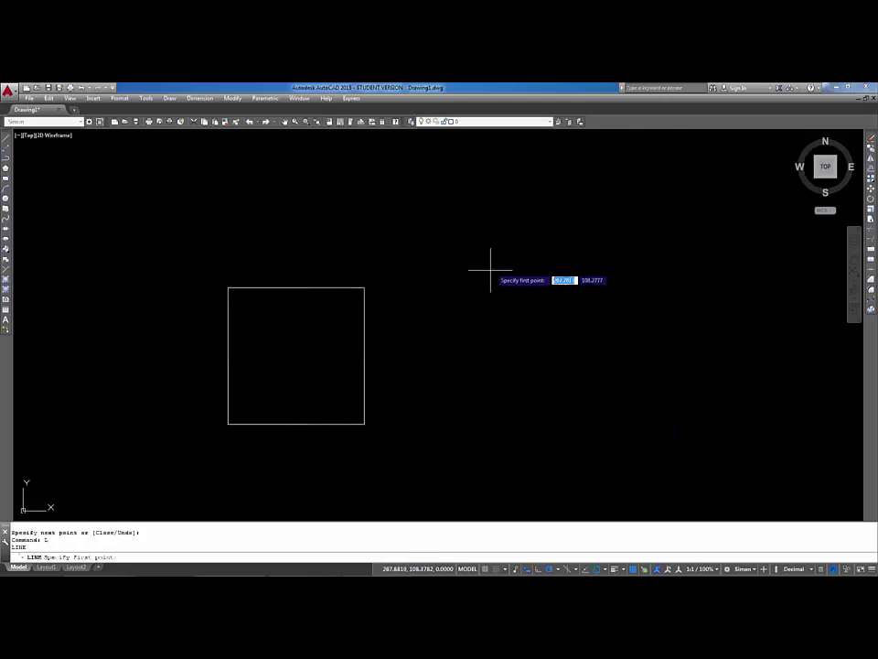
left_click(499, 354)
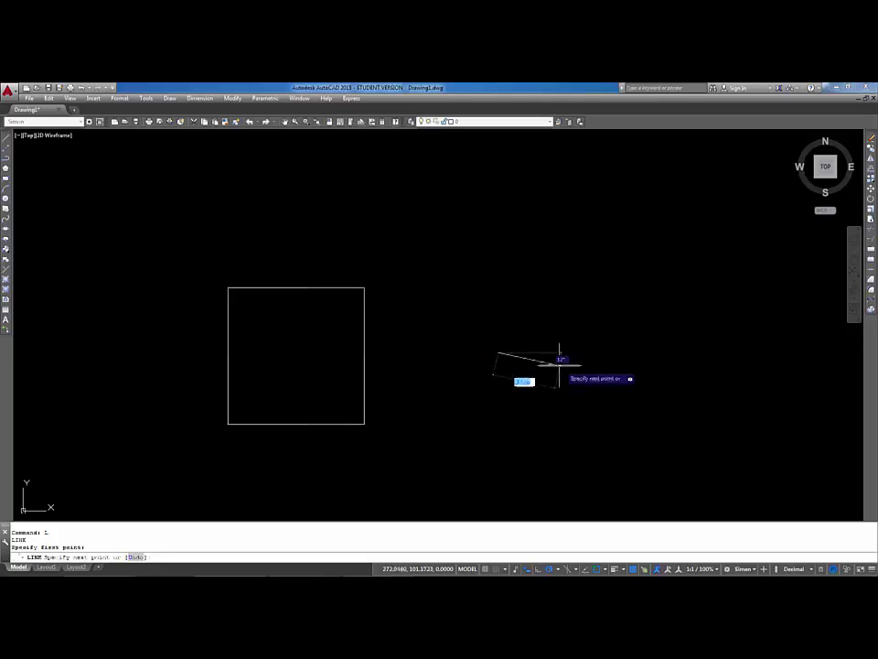
left_click(582, 299)
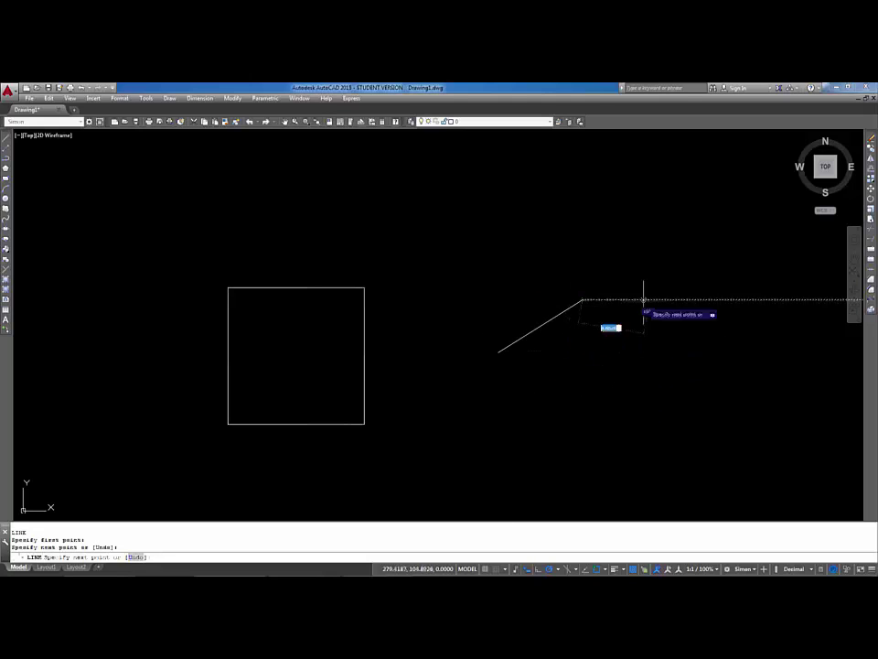
left_click(553, 216)
left_click(465, 237)
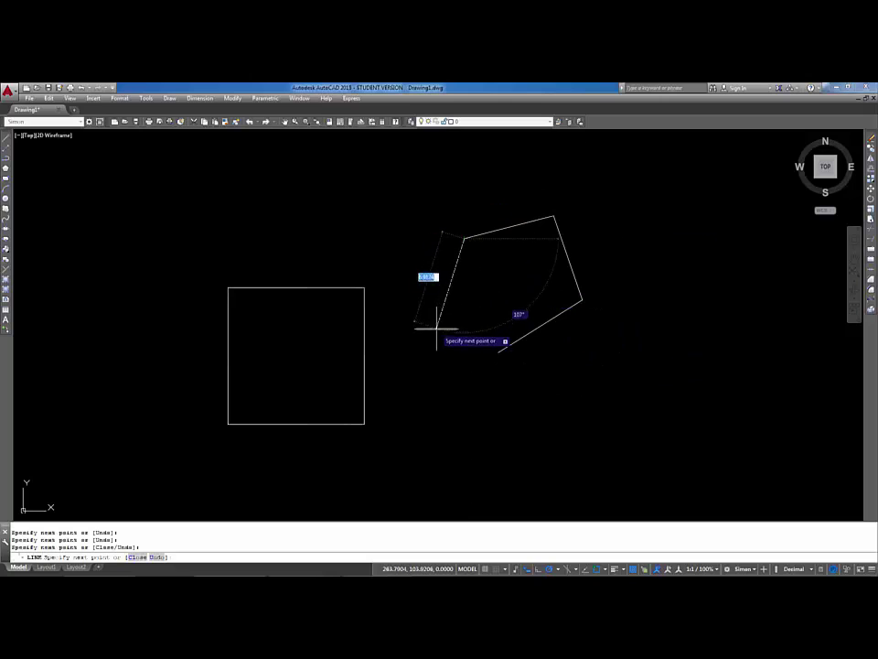
left_click(437, 327)
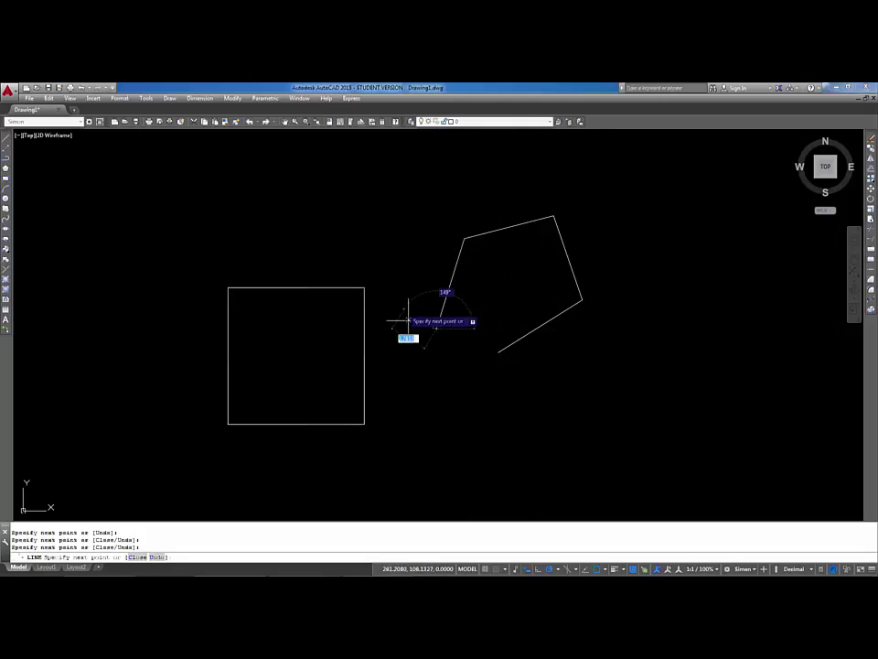
key("Escape")
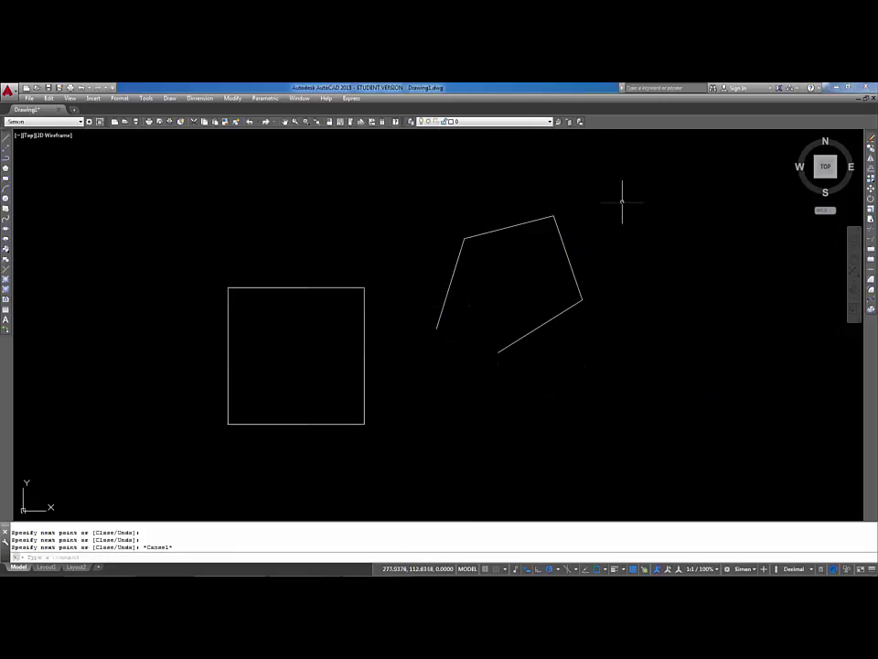
Select the square and the freehand lines with one crossing window and erase them all
left_click(624, 196)
left_click(213, 448)
type("e")
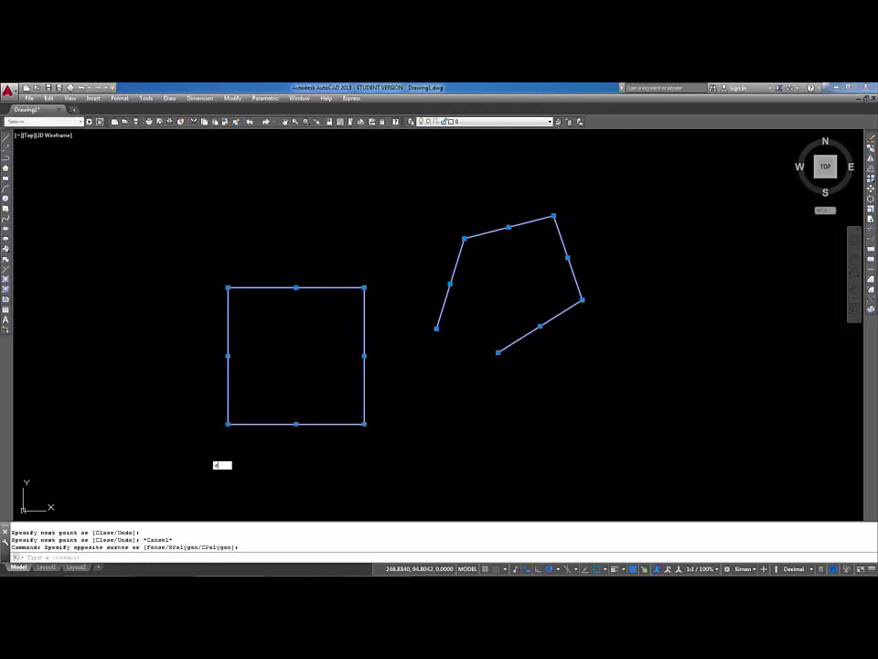
key("Return")
key("Escape")
key("Escape")
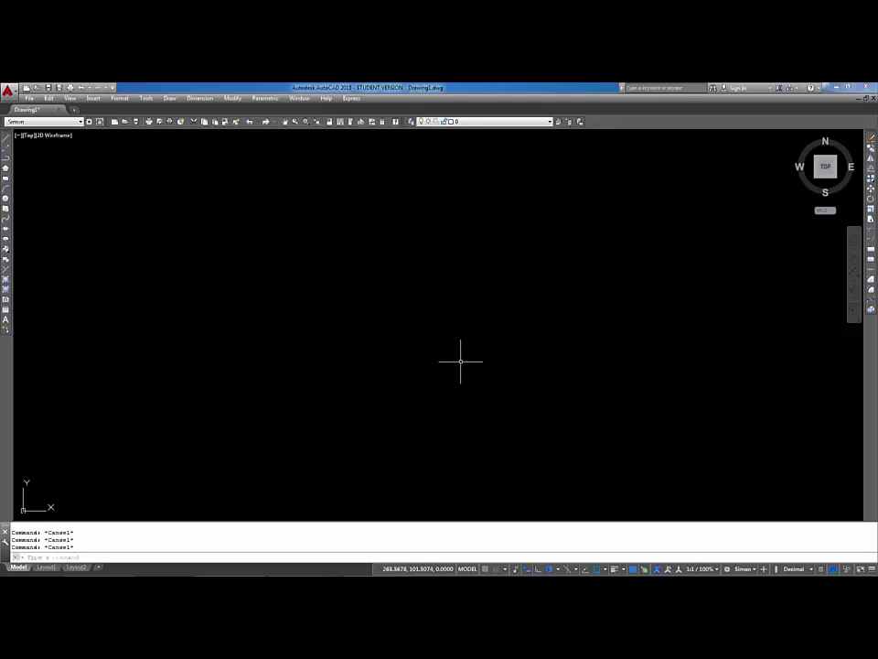
Draw a line 10 units long at 45 degrees from a free point and end the command
type("L")
key("Return")
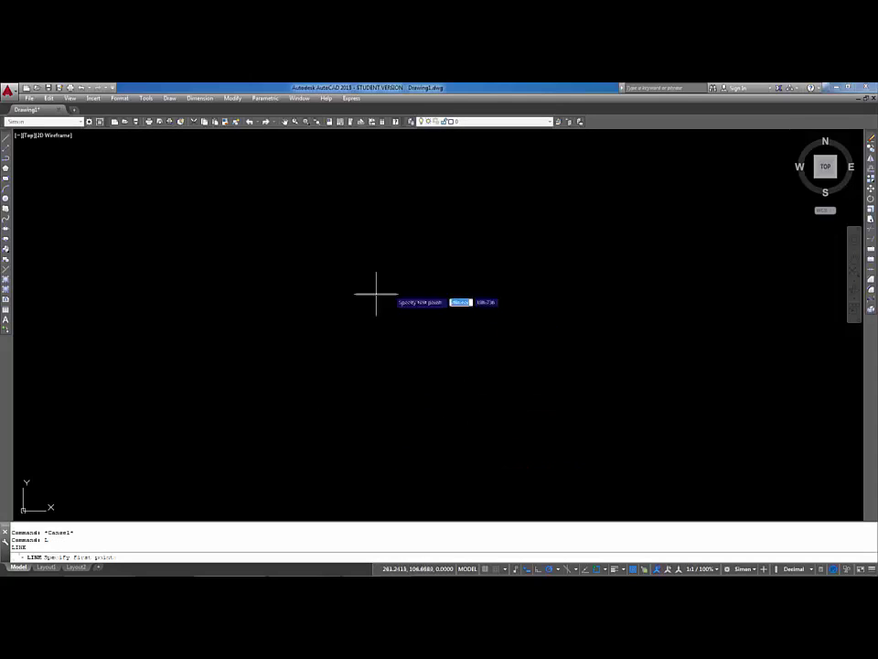
left_click(344, 409)
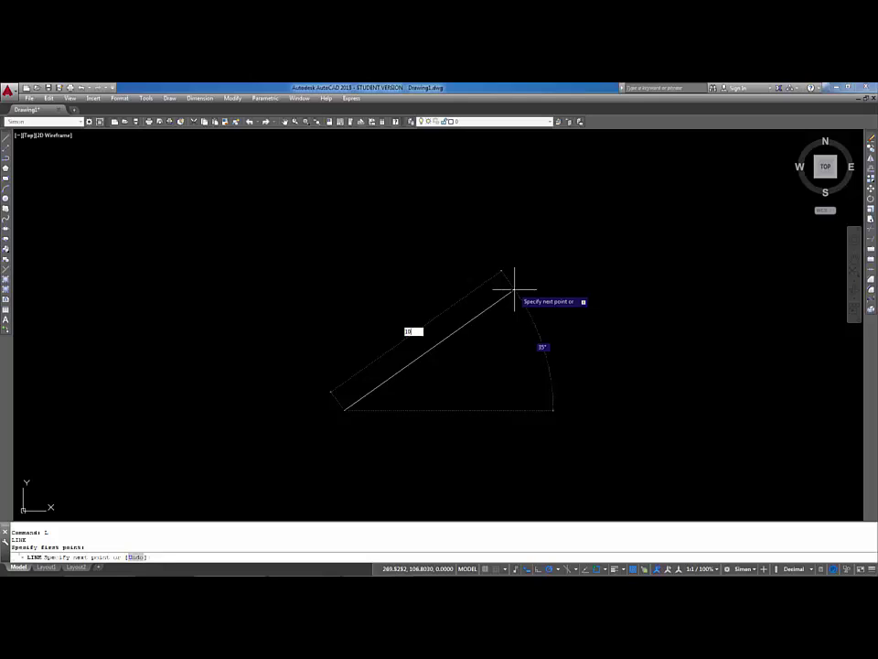
key("Tab")
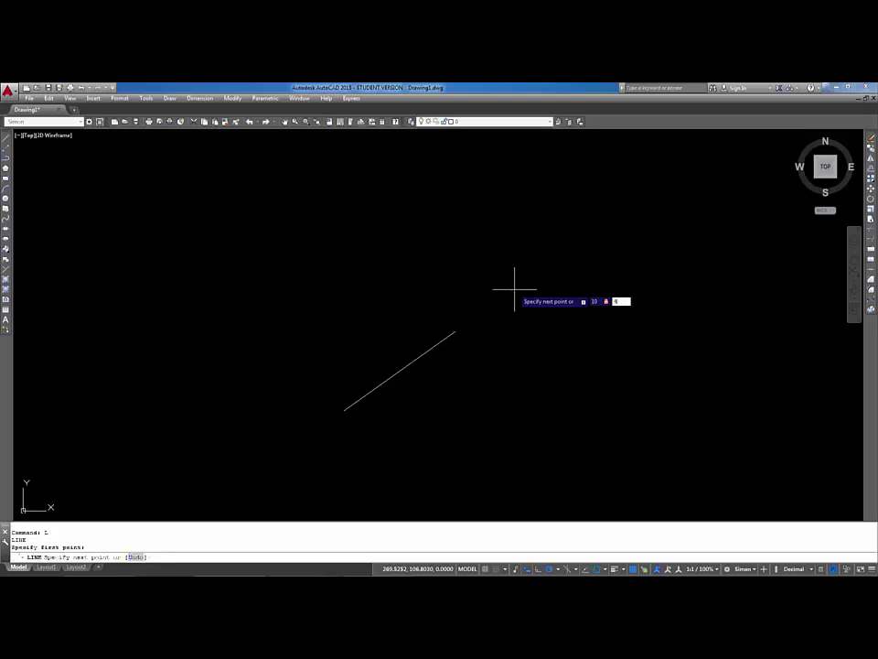
type("45")
key("Return")
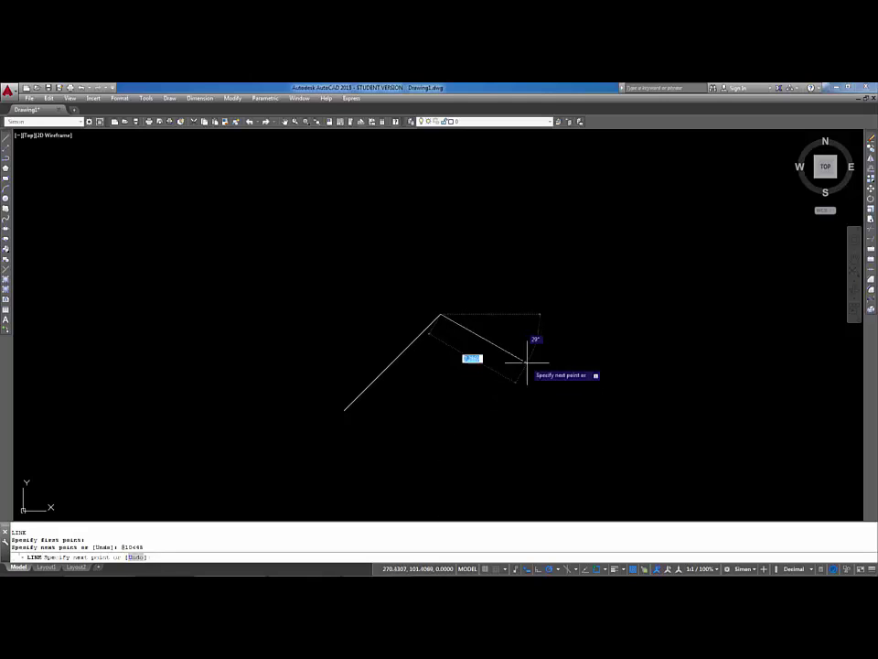
key("Escape")
key("Escape")
key("Escape")
key("Escape")
Check the angled line's length with the DIST command from its lower end to its upper end, and leave the command
type("di")
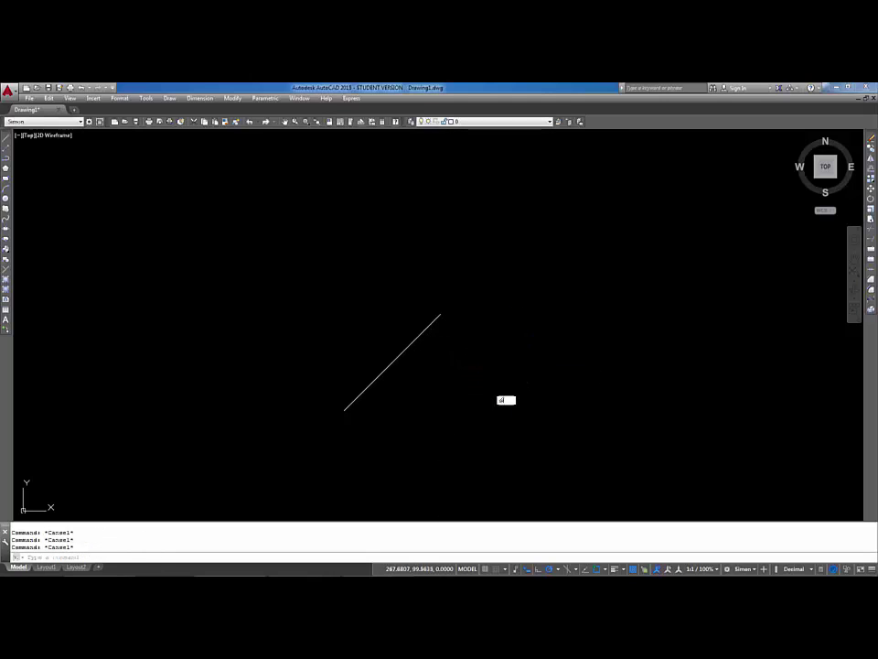
key("Return")
left_click(344, 409)
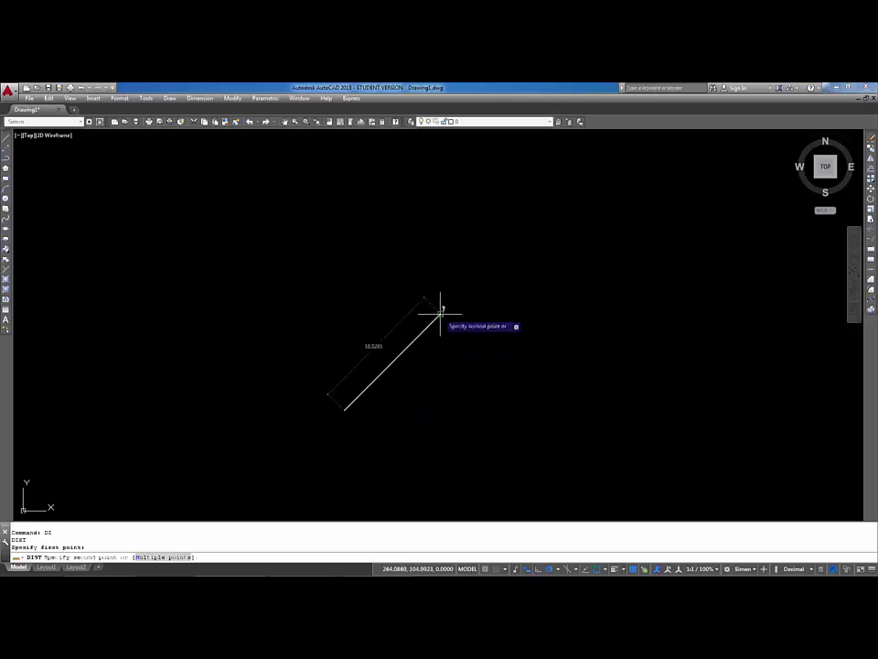
key("Escape")
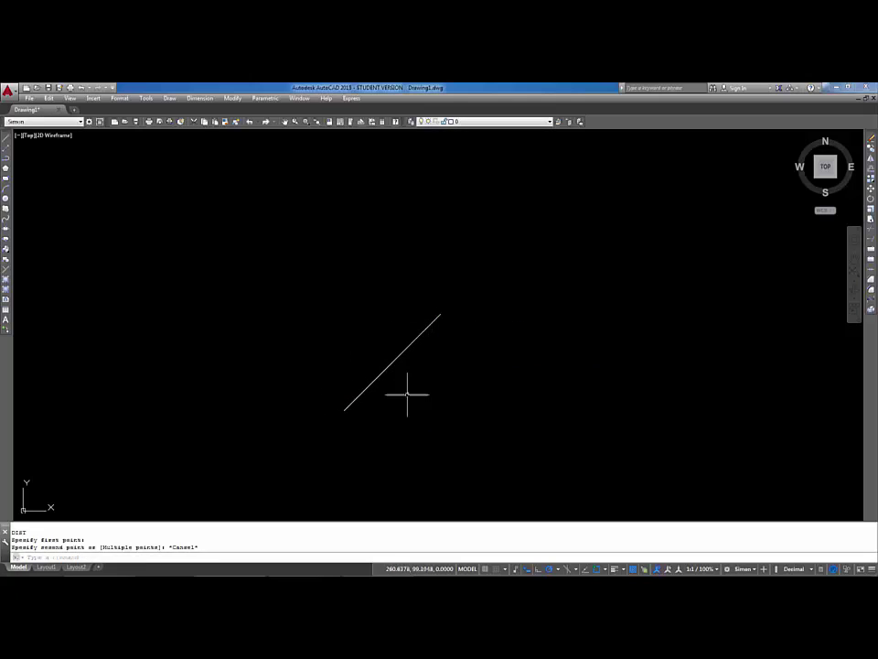
key("Escape")
key("Escape")
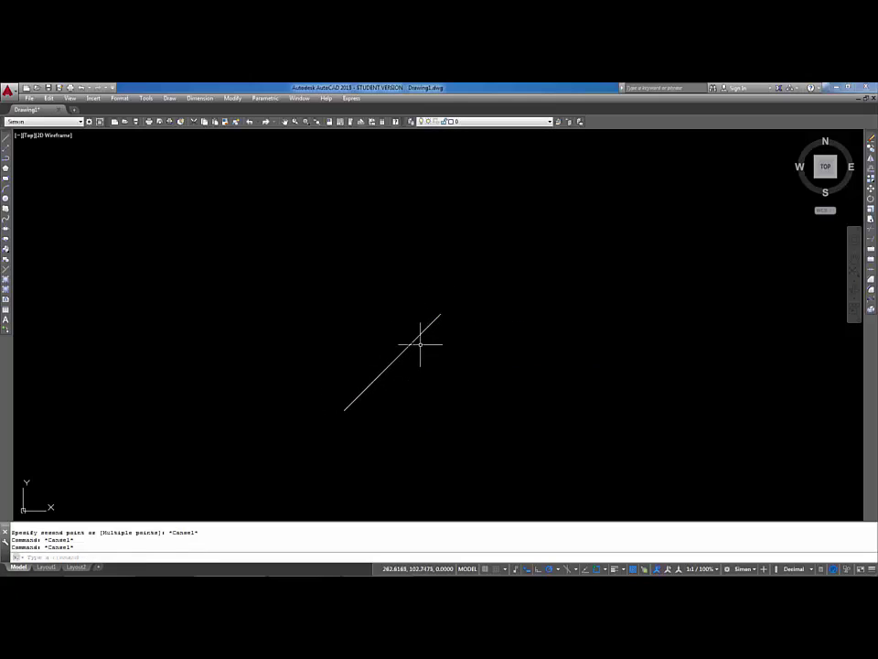
Draw a rectangle with opposite corners on the two endpoints of the angled line
key("Return")
left_click(445, 316)
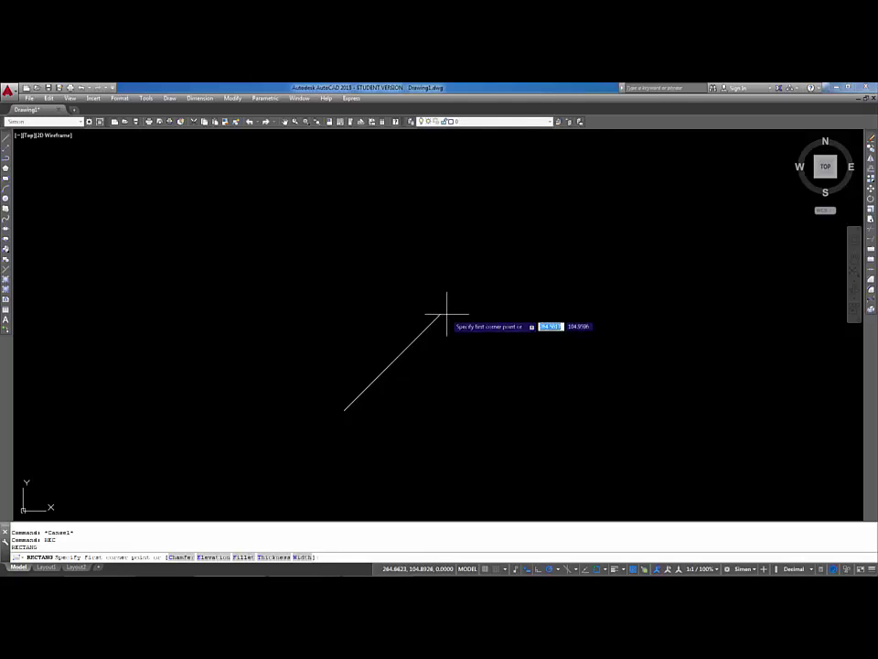
left_click(344, 410)
Erase the rectangle and the remaining diagonal line, selecting each with a crossing window
left_click(478, 370)
left_click(408, 427)
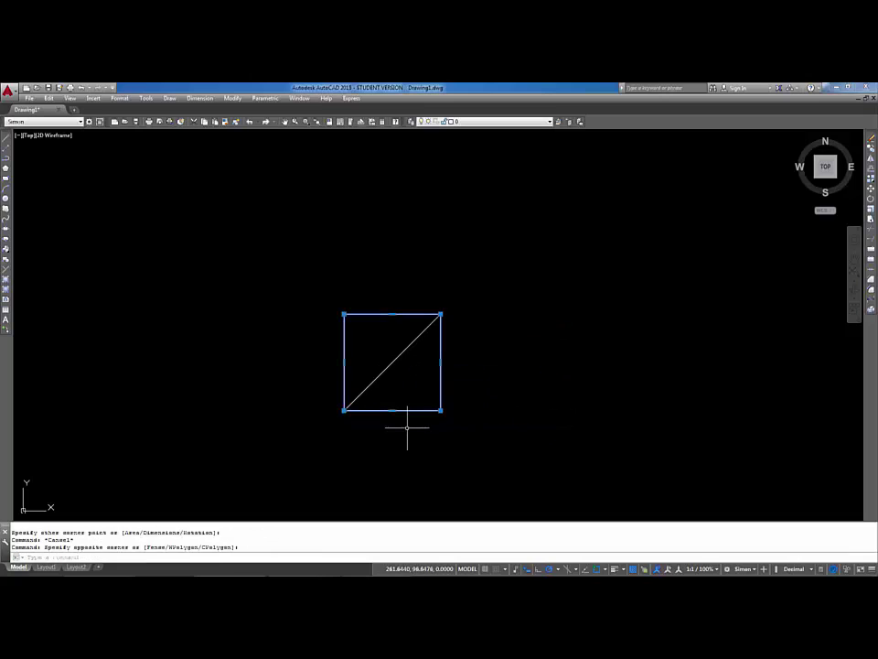
type("e")
key("Return")
left_click(470, 344)
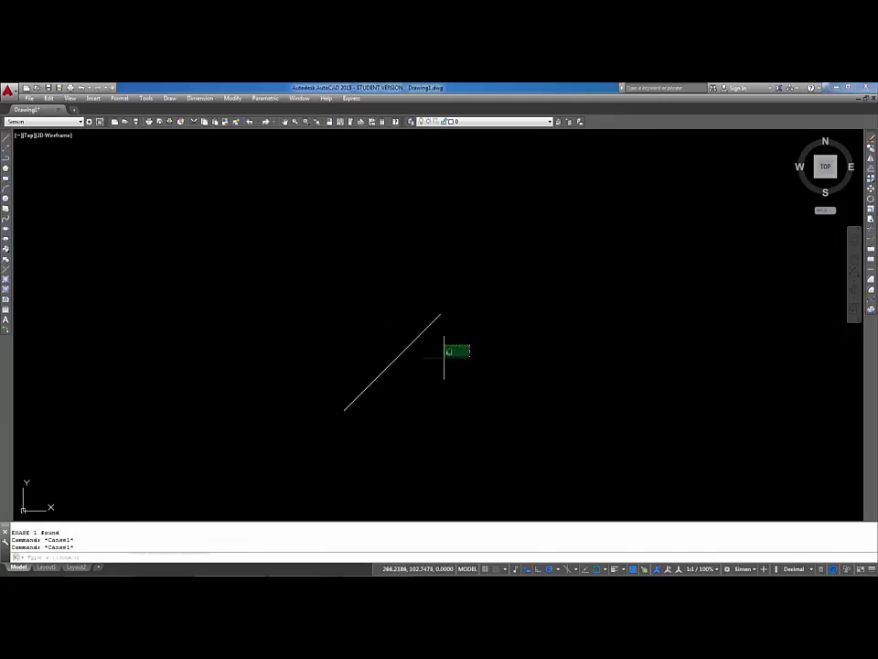
left_click(348, 400)
type("e")
key("Return")
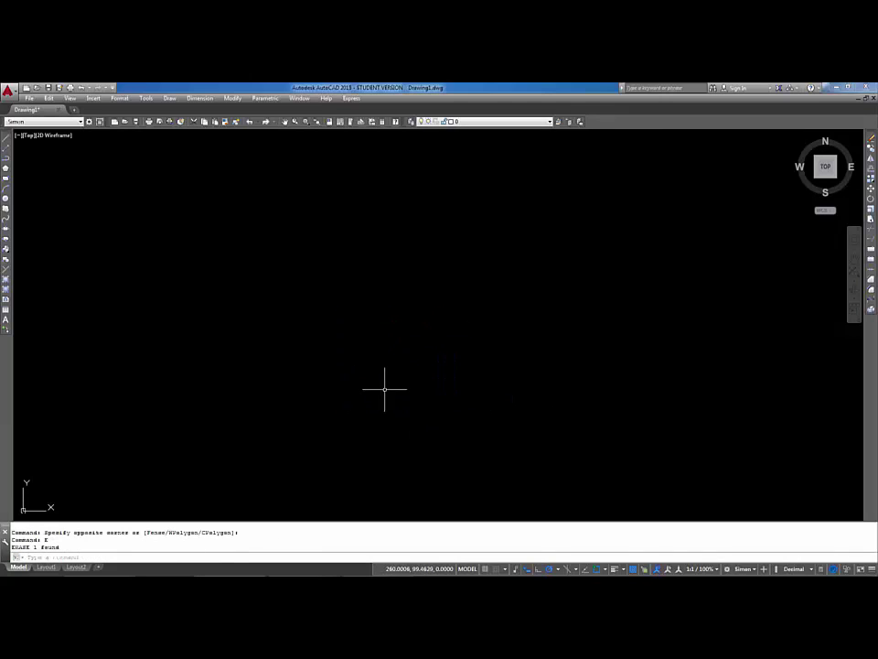
left_click(437, 349)
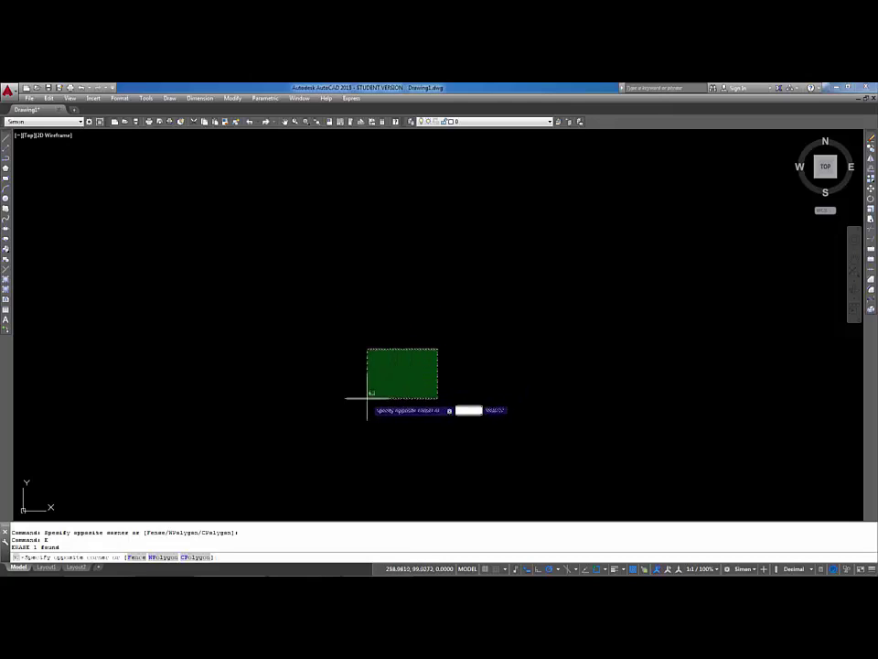
left_click(360, 406)
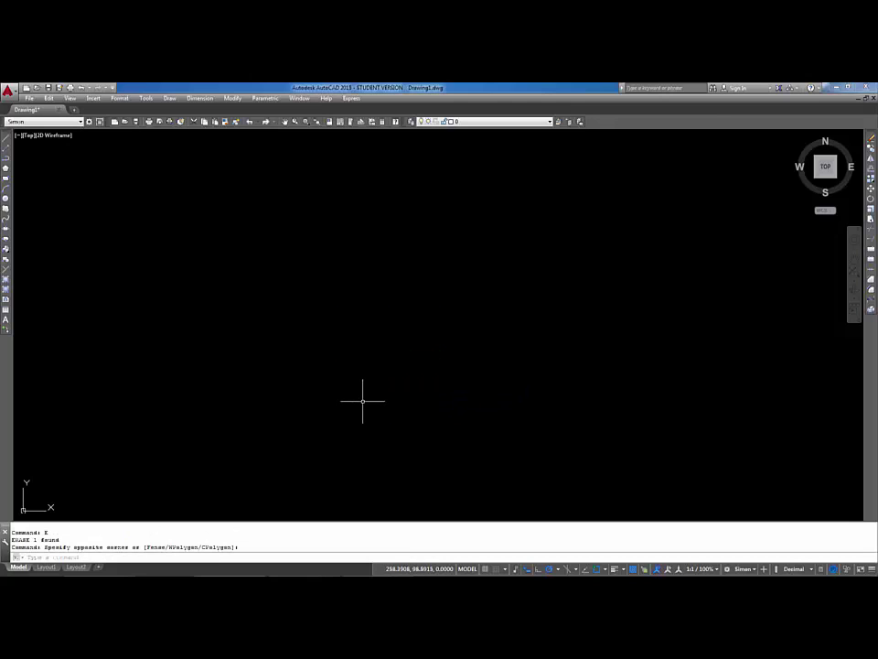
left_click(483, 361)
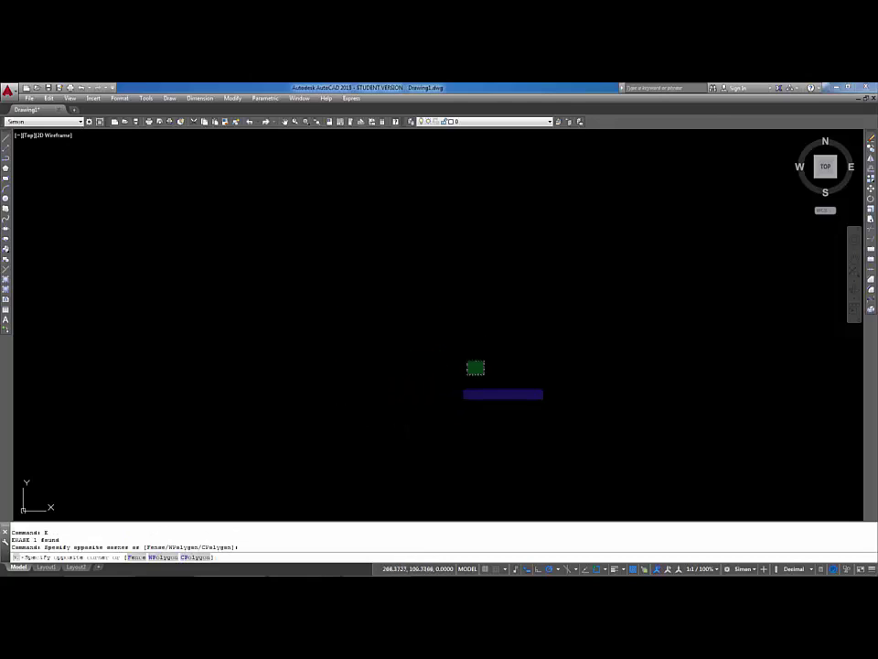
left_click(421, 406)
key("Escape")
key("Escape")
type("l")
key("Return")
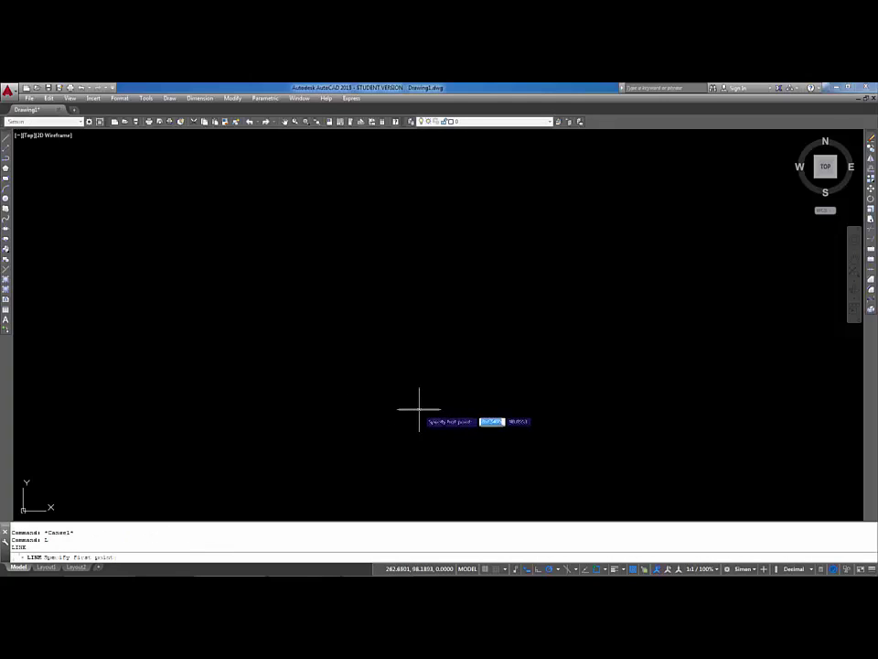
left_click(363, 375)
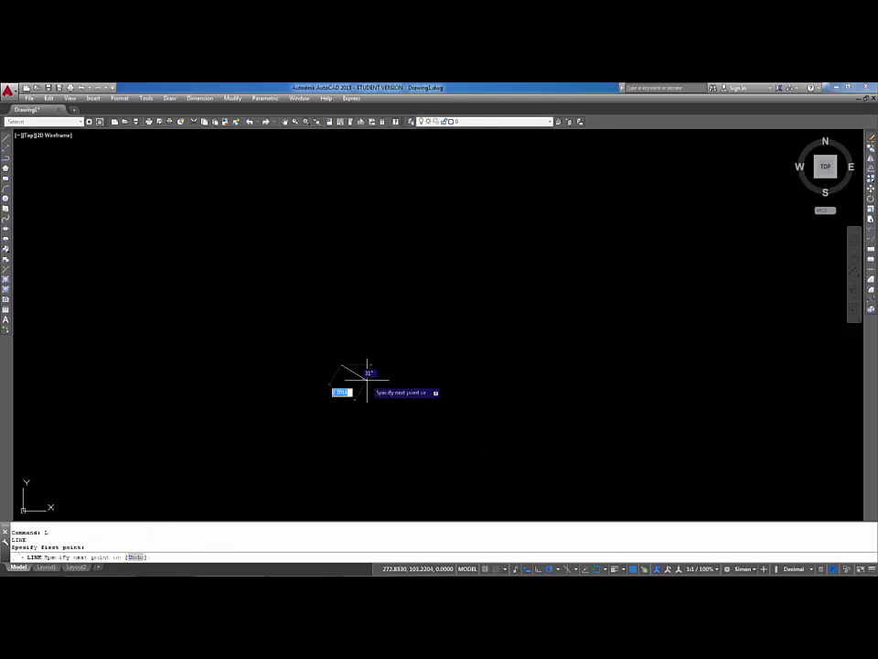
key("Escape")
key("Escape")
key("Escape")
Turn on Ortho mode during a line command and leave the command without drawing
type("l")
key("Return")
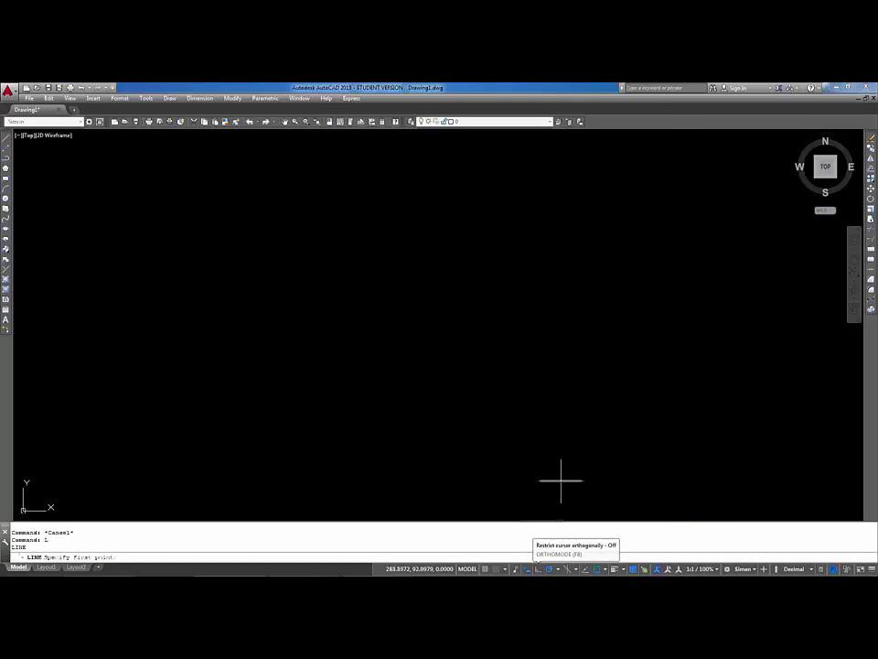
left_click(540, 569)
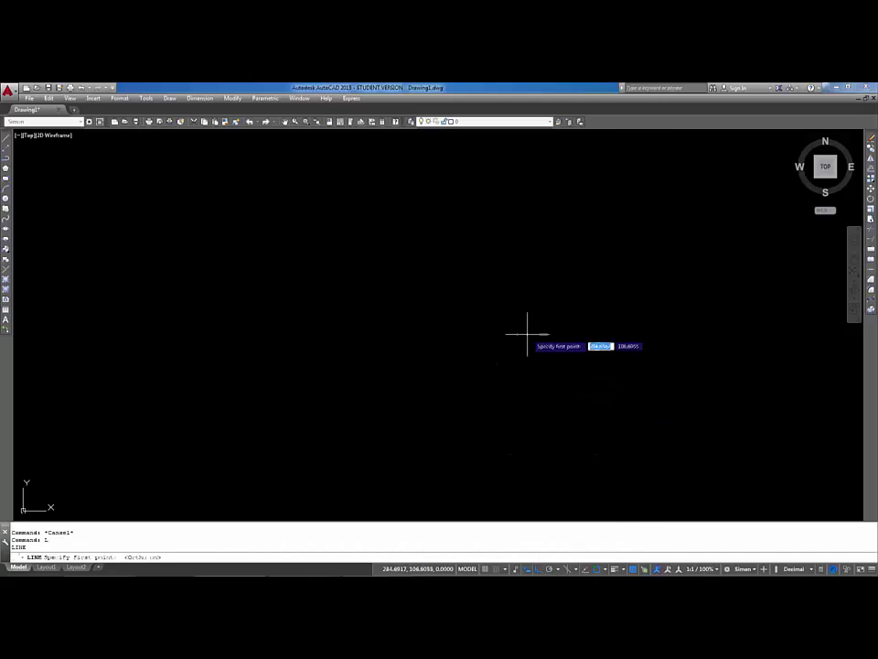
key("Escape")
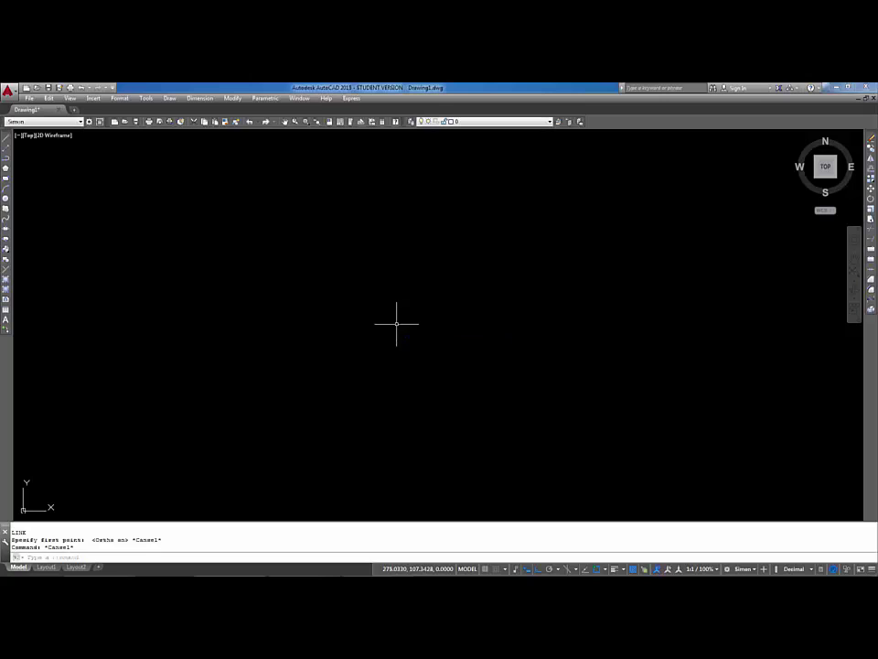
Try a line from a free point with Ortho mode switched off and on again, and cancel the line
type("L")
key("Return")
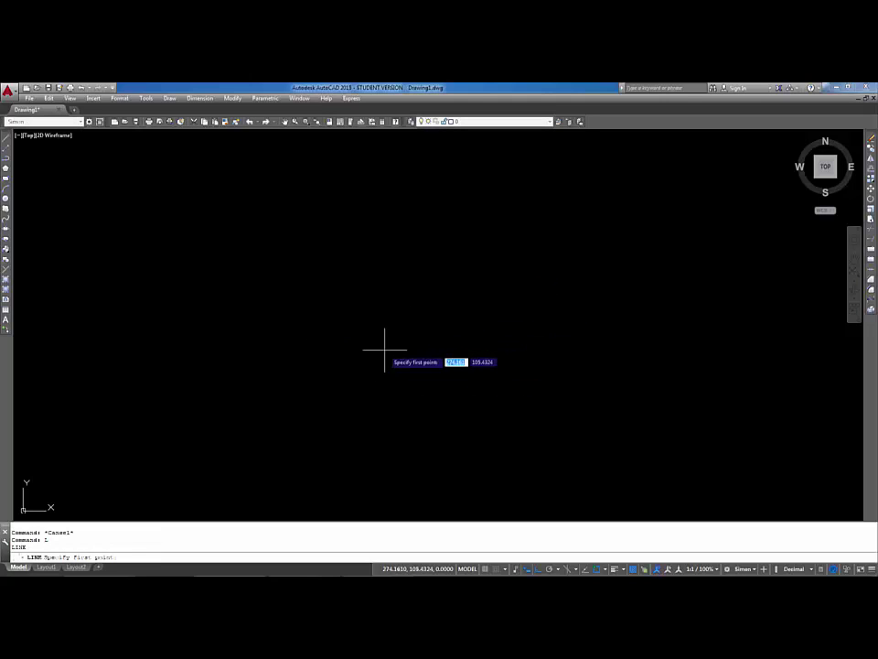
left_click(419, 373)
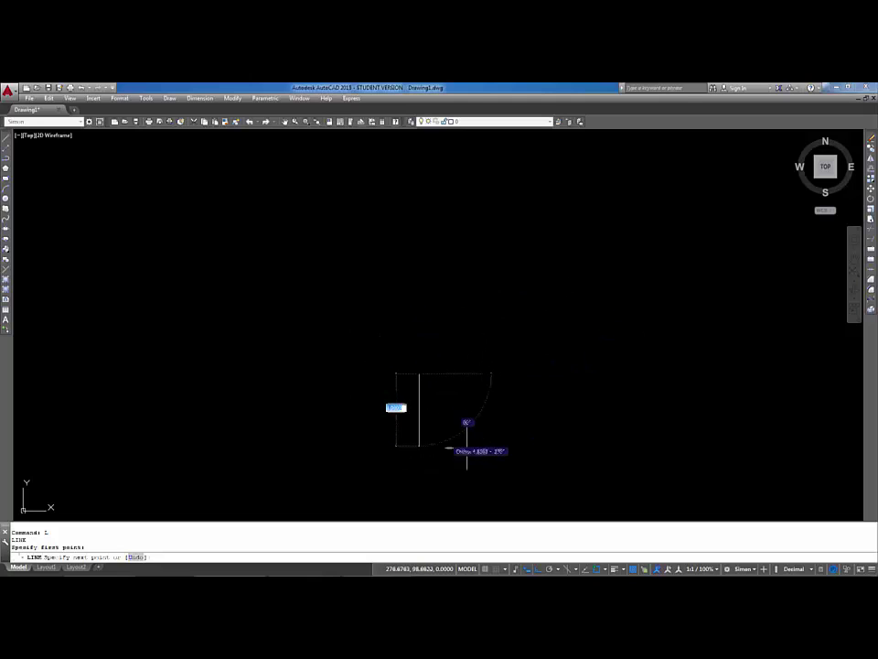
left_click(541, 569)
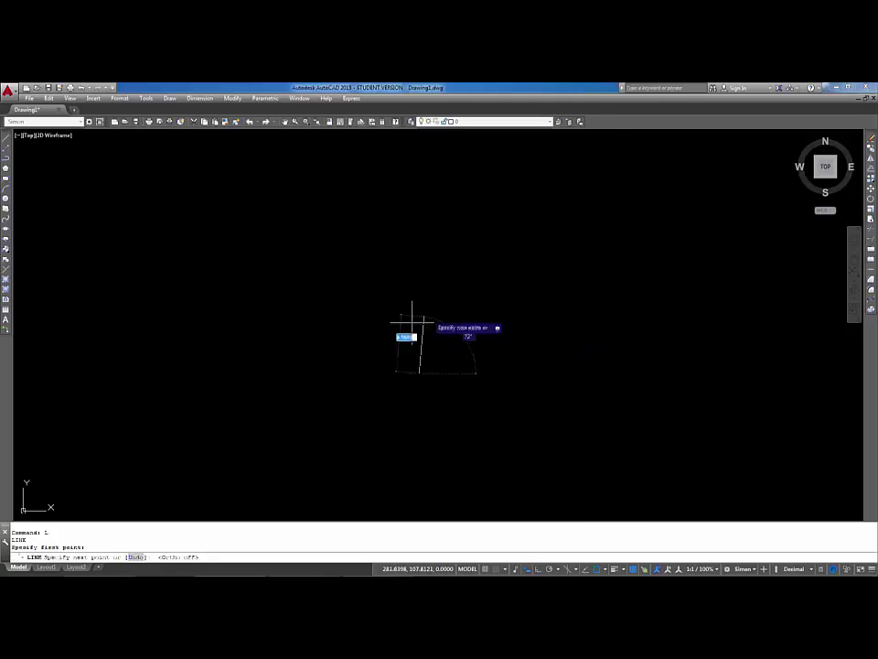
scroll(404, 278, "up", 2)
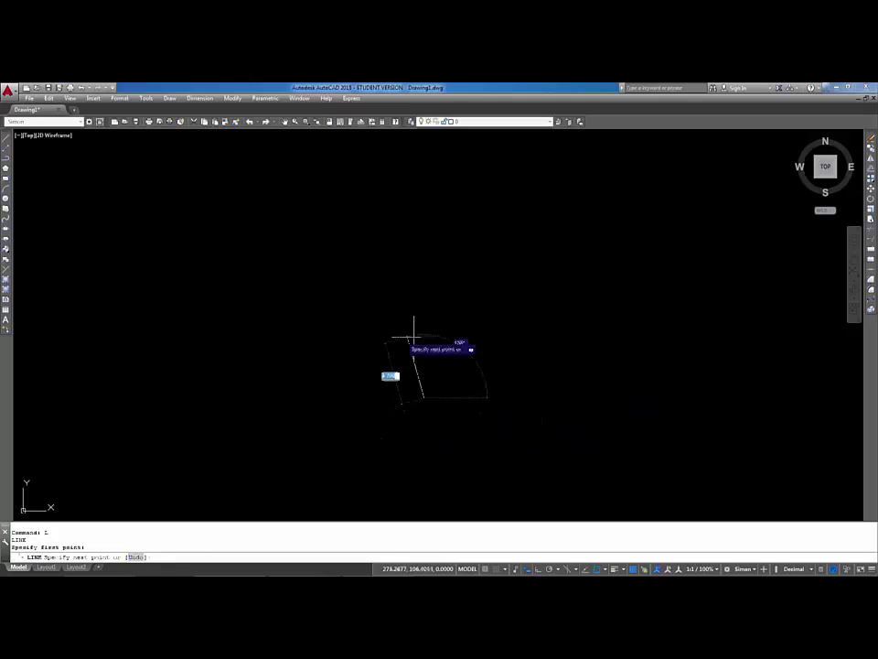
left_click(540, 572)
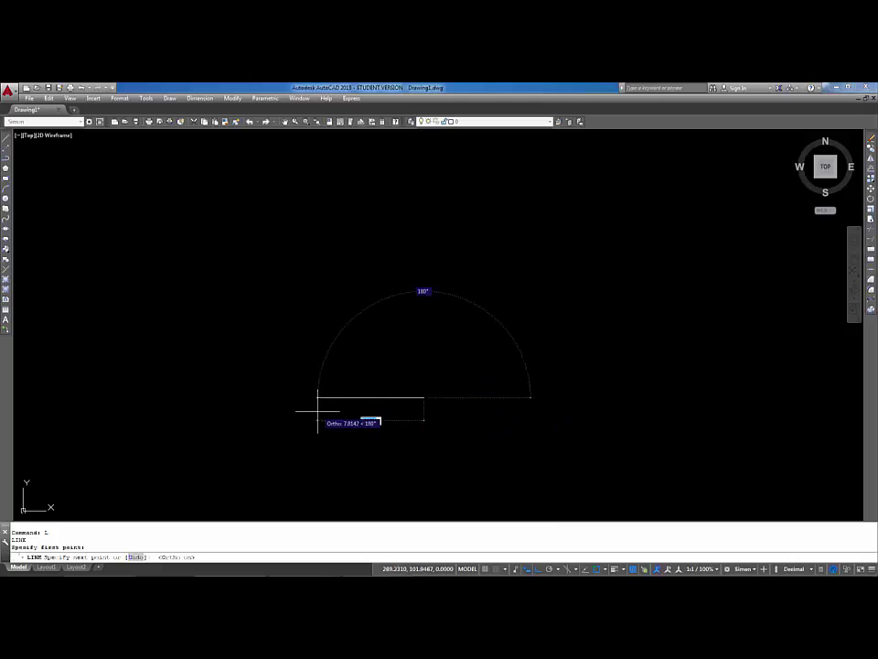
key("Escape")
With Ortho on, draw the lower and right sides of a square from a free point, each 10 units long
type("l")
key("Return")
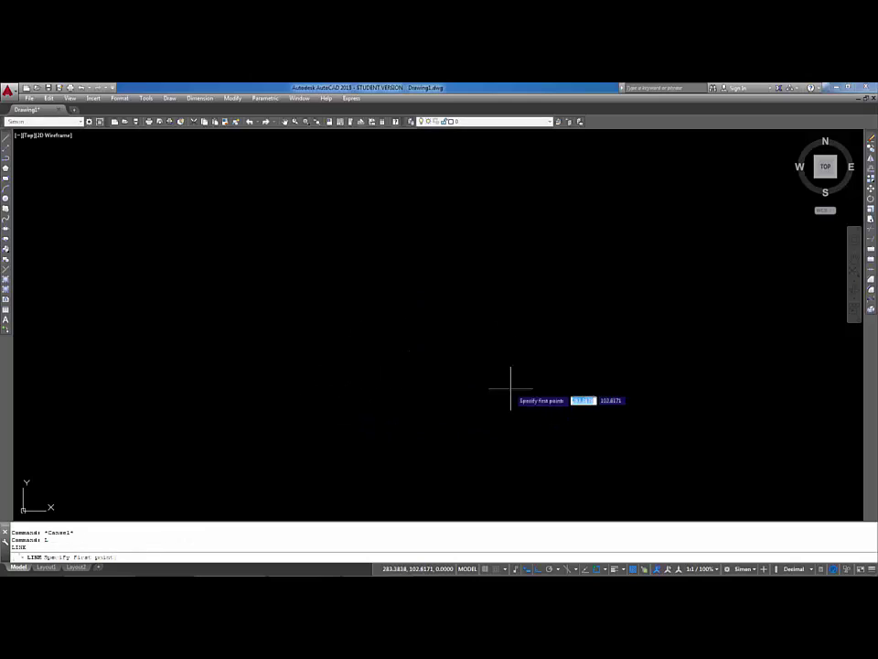
left_click(395, 385)
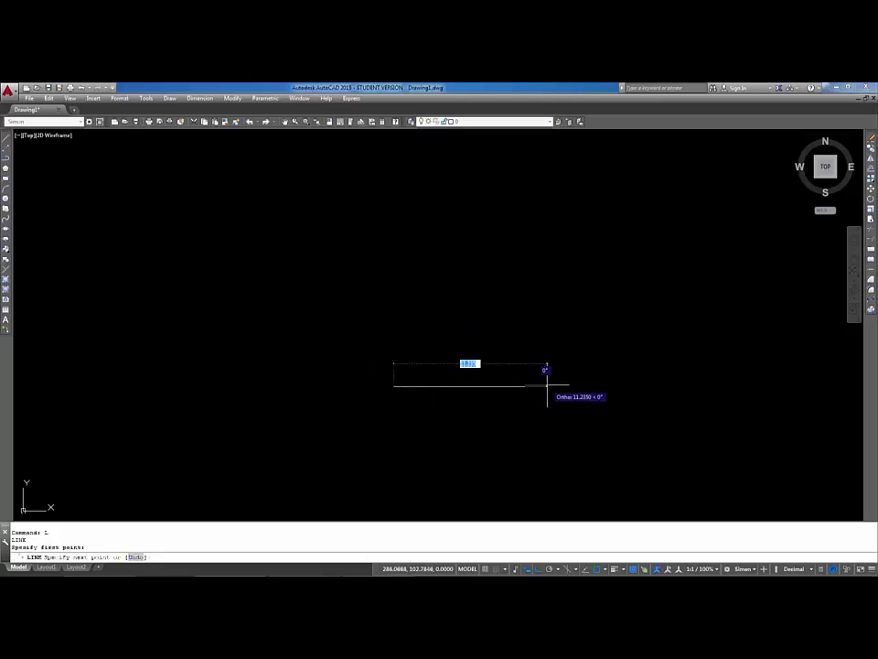
key("Return")
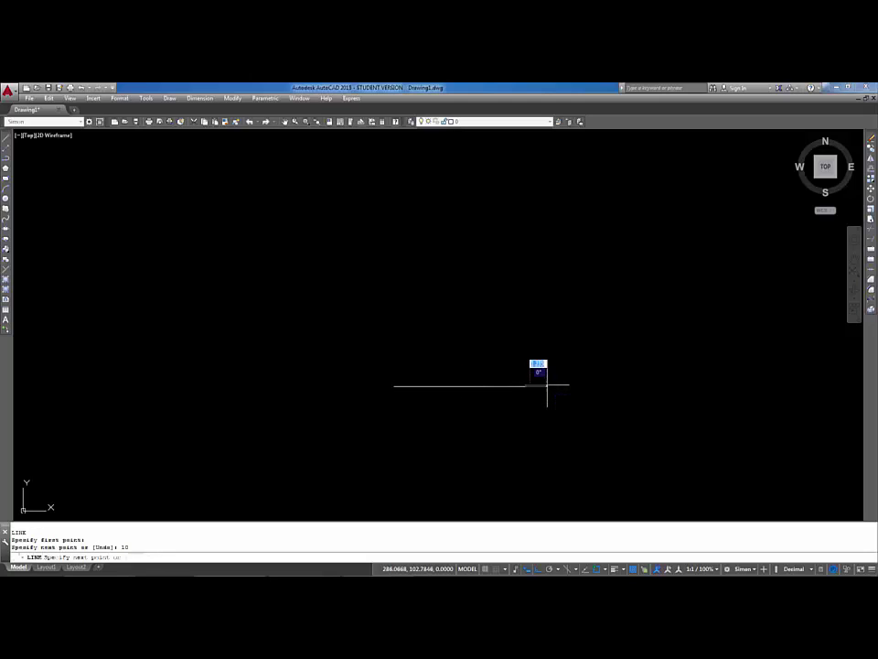
type("10")
key("Return")
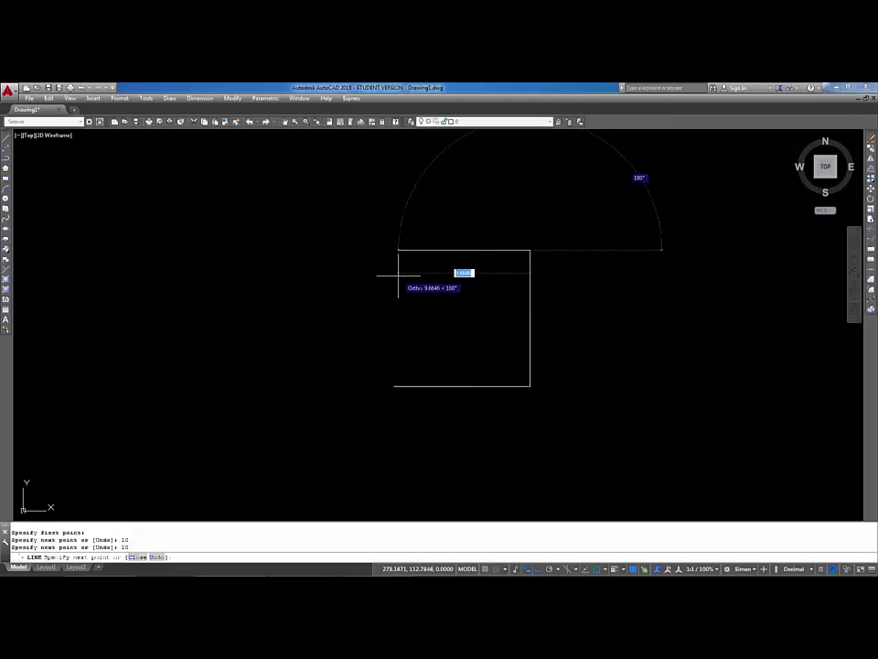
Complete the square with 10-unit upper and left sides and end the line command
type("10")
key("Return")
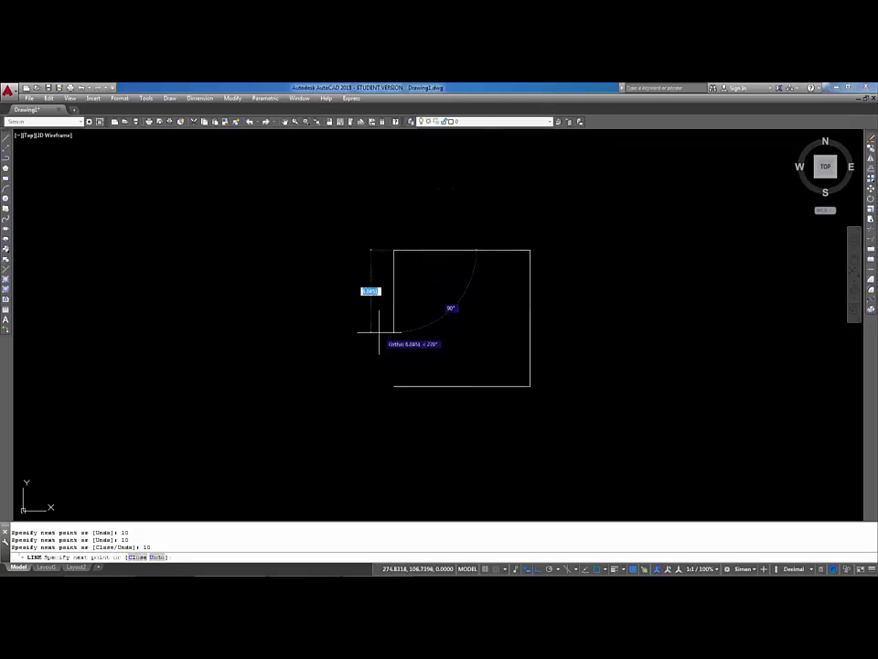
type("10")
key("Return")
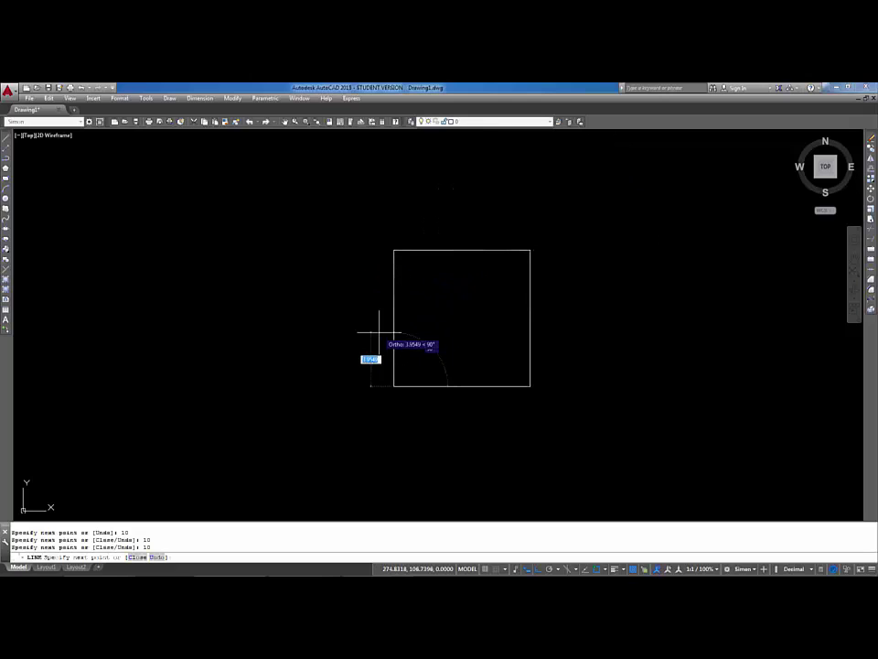
key("Return")
key("Escape")
middle_click_drag(441, 328, 366, 342)
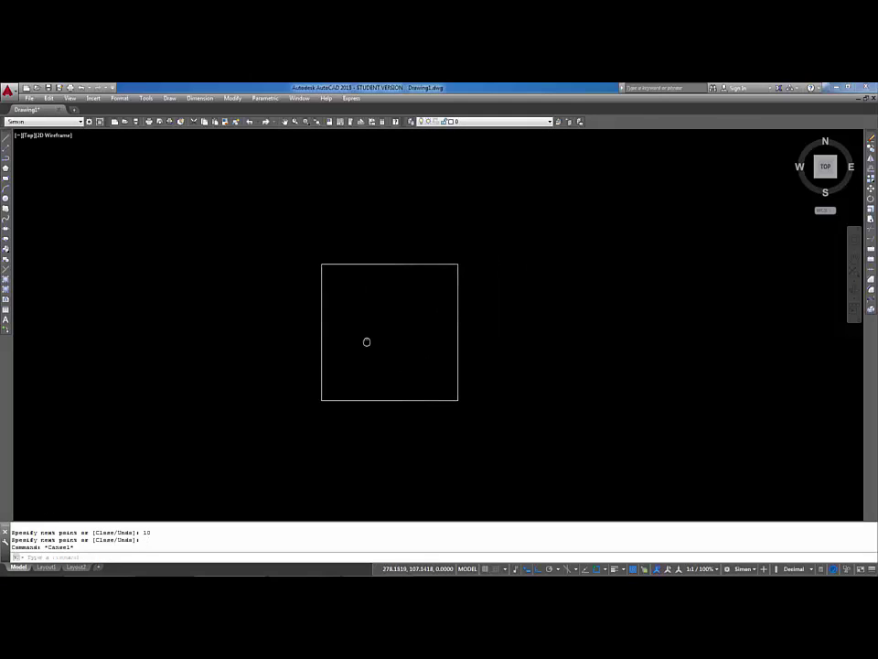
key("Escape")
key("Escape")
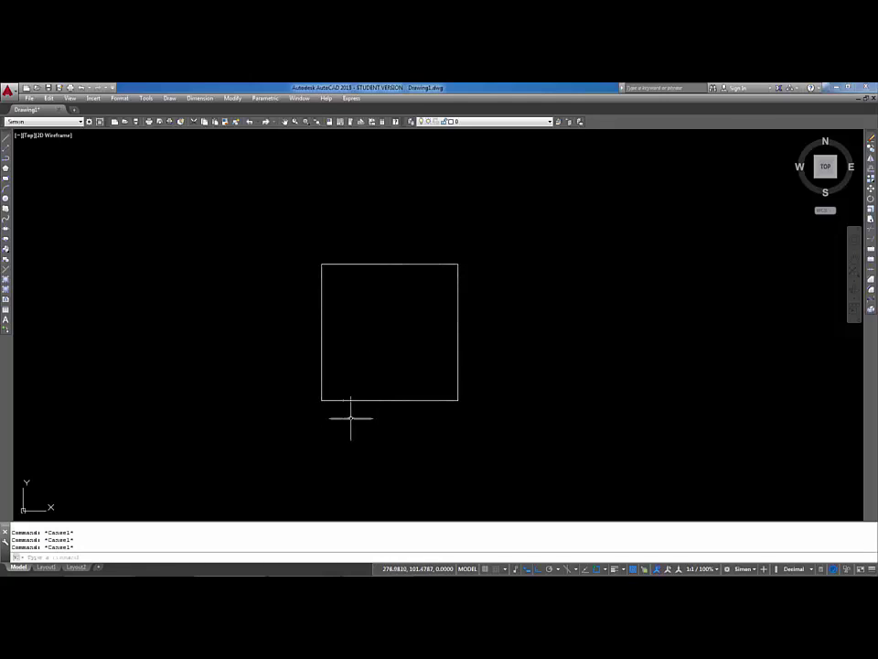
Draw a freehand three-sided outline about 7.4 units wide beside the square with Ortho on, leaving its left side open
type("L")
key("Return")
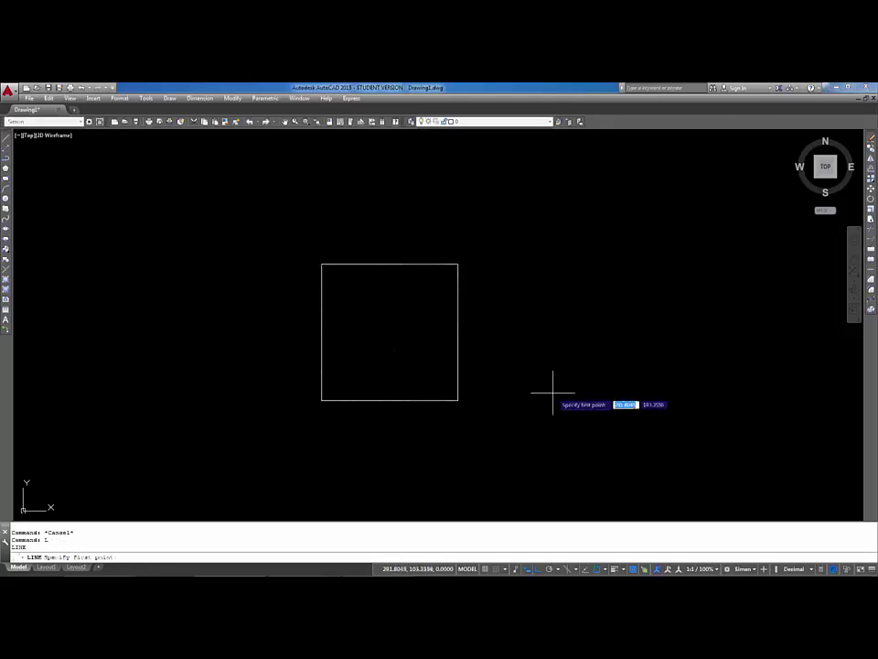
middle_click_drag(555, 402, 357, 425)
left_click(348, 423)
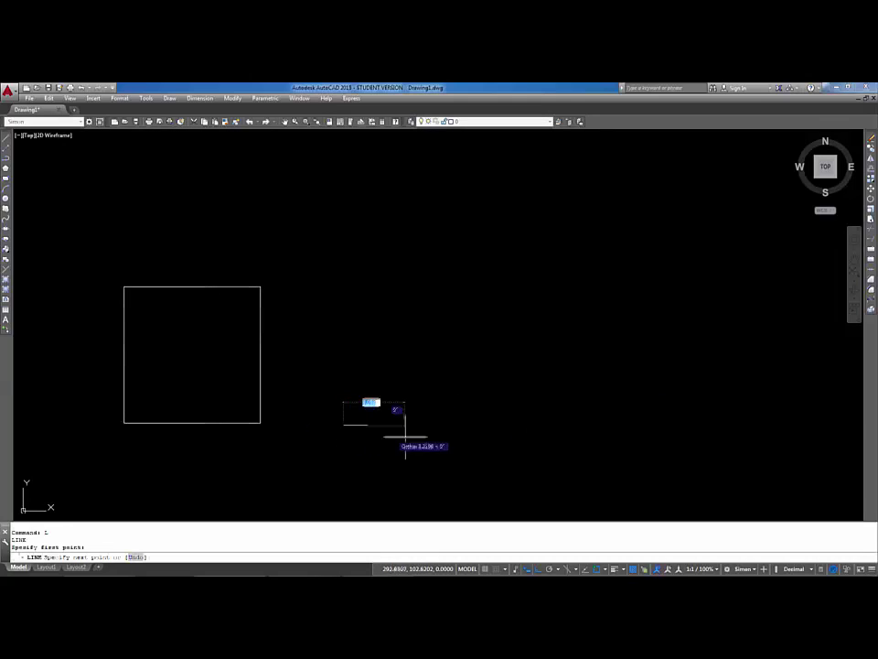
left_click(446, 424)
left_click(445, 332)
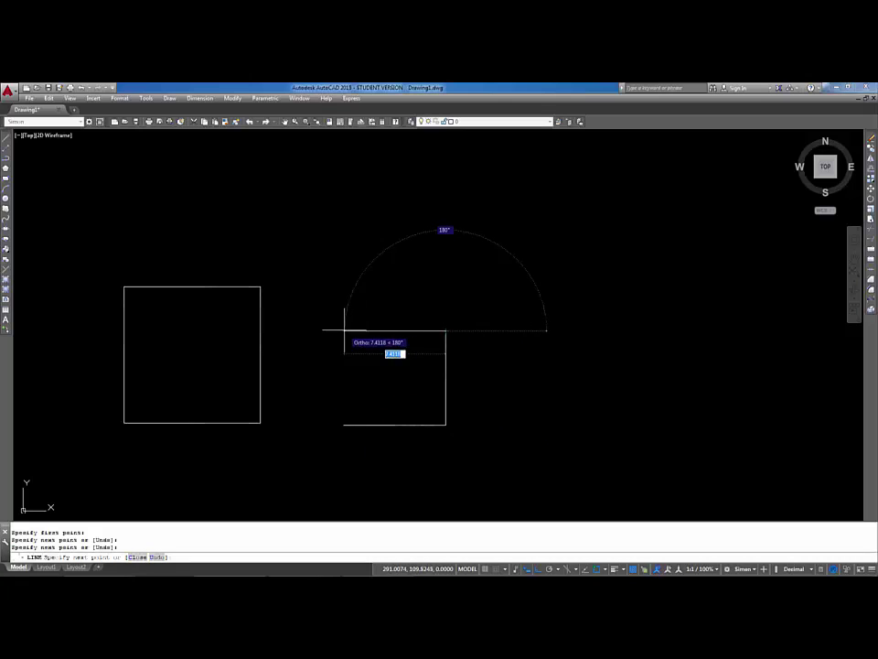
left_click(344, 332)
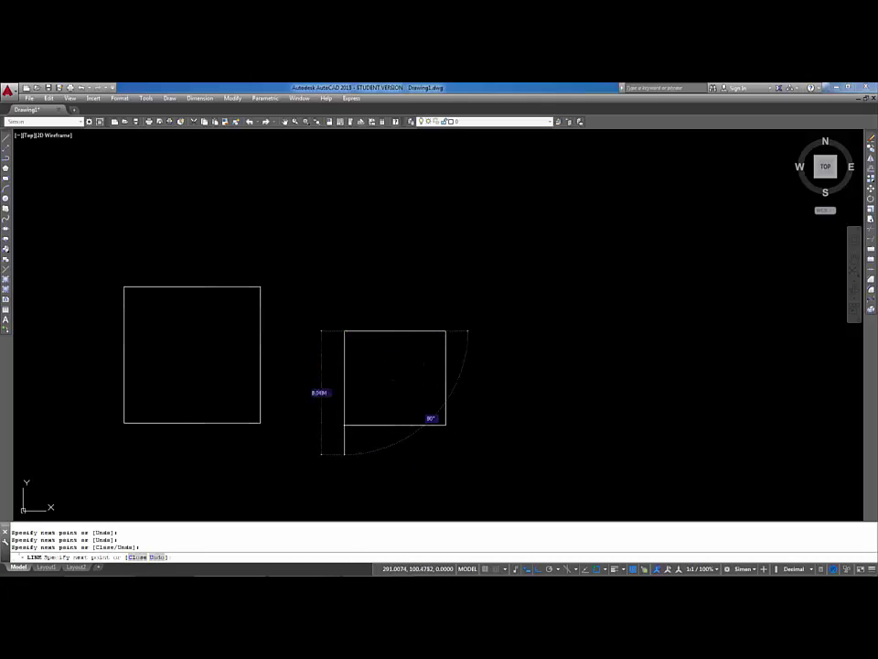
key("Escape")
key("Escape")
Erase the three-sided outline and the 10-unit square, selecting each with a crossing window
left_click(484, 290)
left_click(375, 444)
type("e")
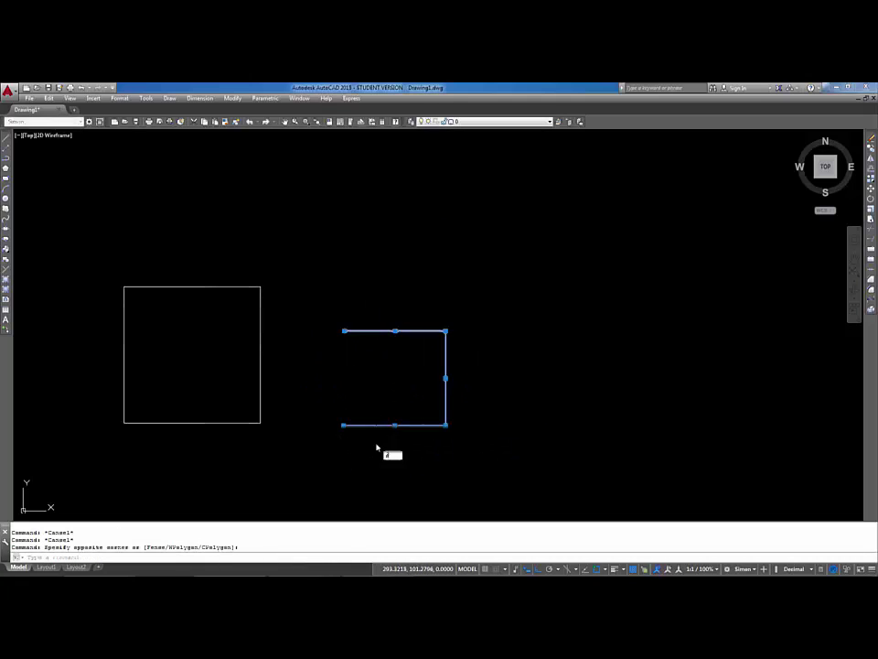
key("Return")
mouse_move(346, 347)
middle_mouse_down()
mouse_move(343, 358)
mouse_move(506, 355)
middle_mouse_up()
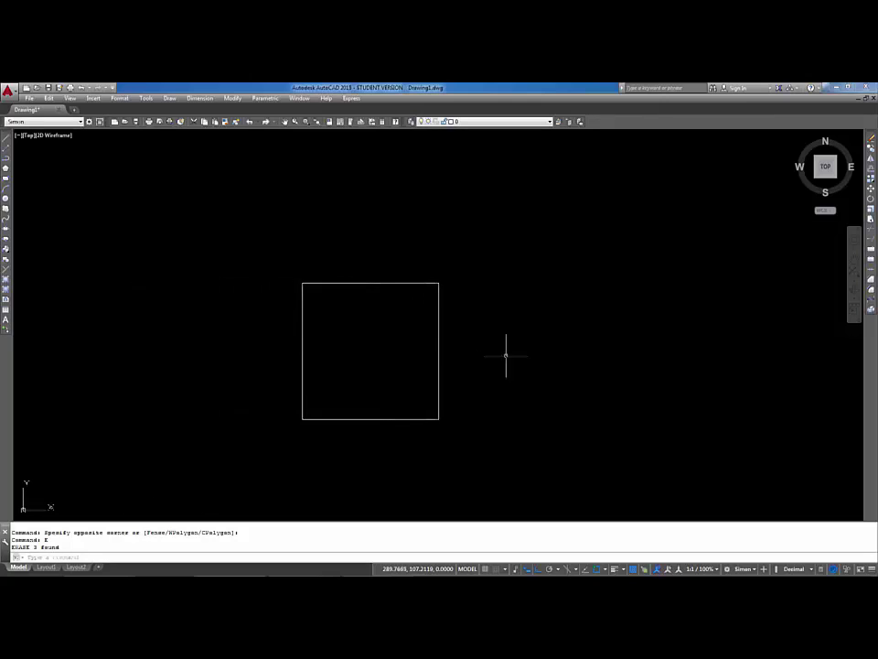
left_click(497, 243)
left_click(251, 444)
type("e")
key("Return")
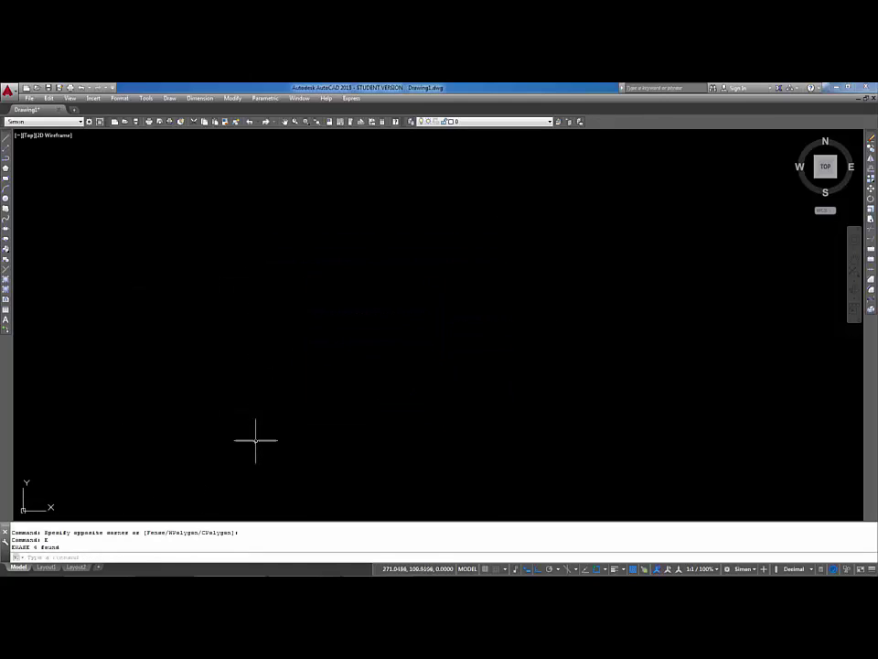
middle_click(277, 425)
middle_click(277, 425)
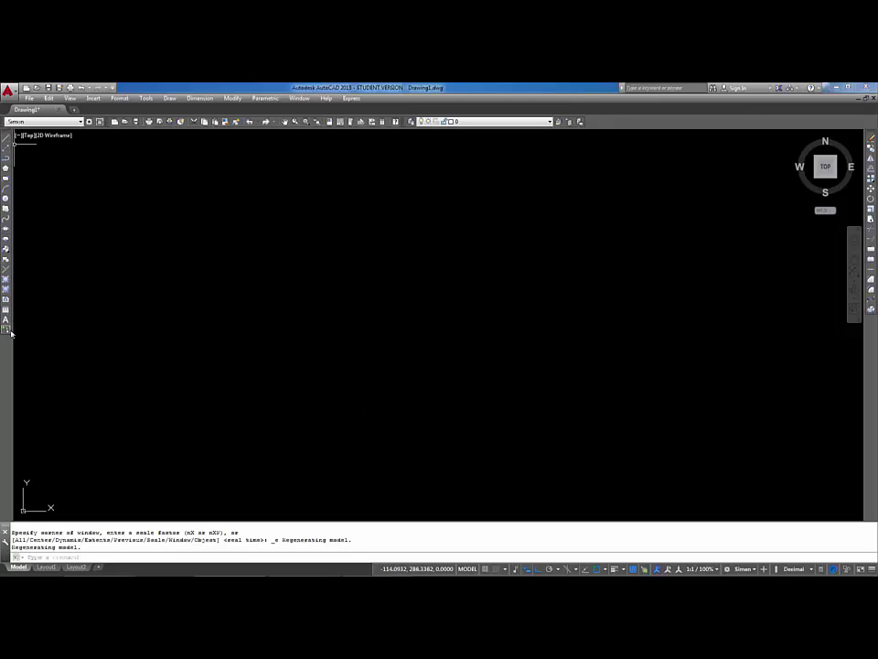
left_click(398, 255)
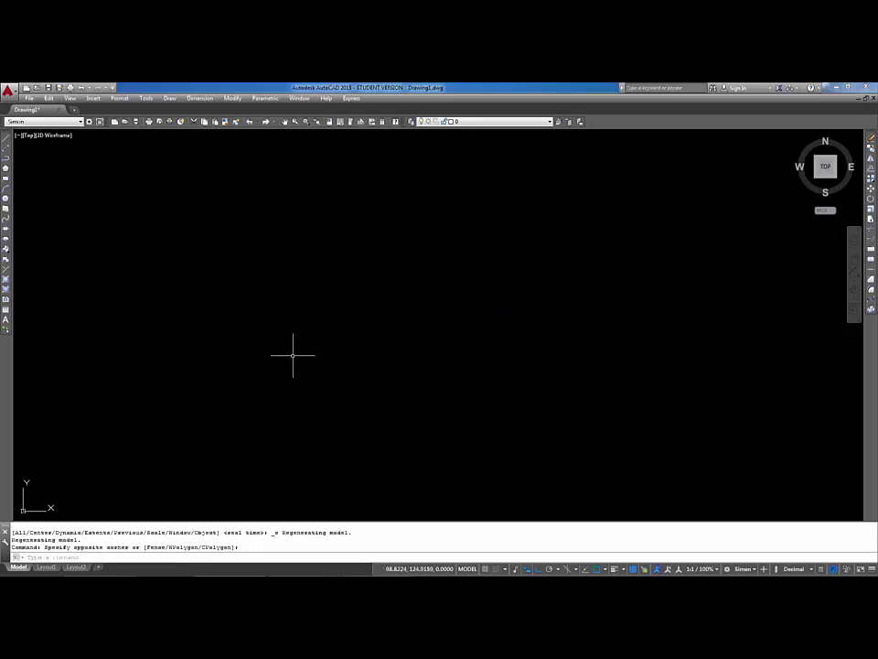
middle_click(448, 401)
middle_click(447, 401)
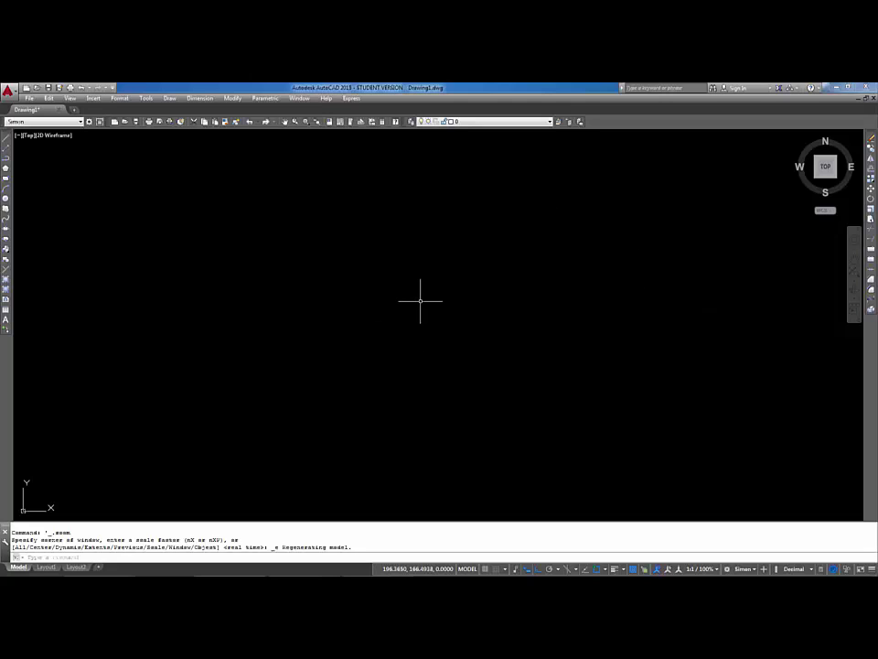
left_click(485, 300)
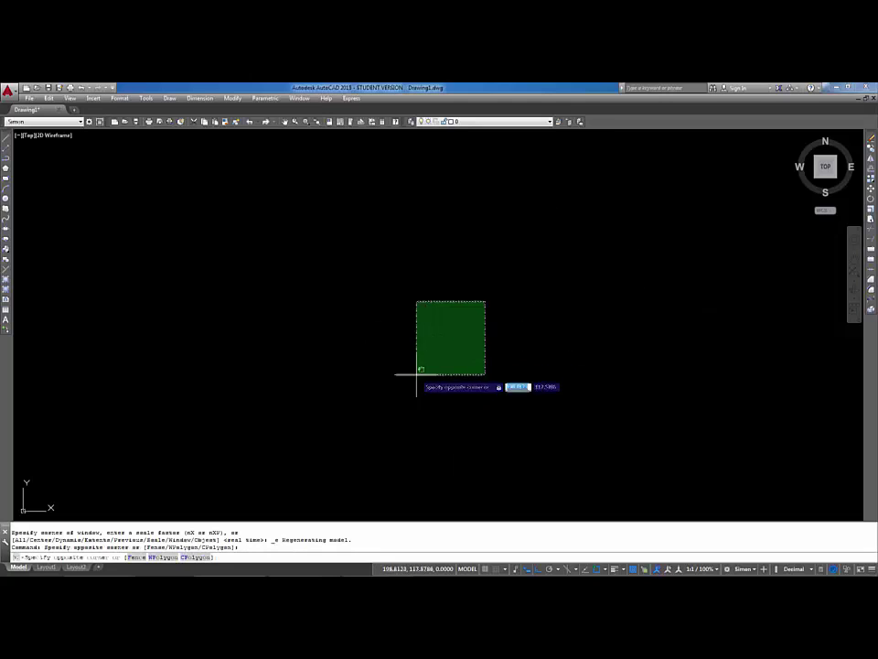
left_click(370, 420)
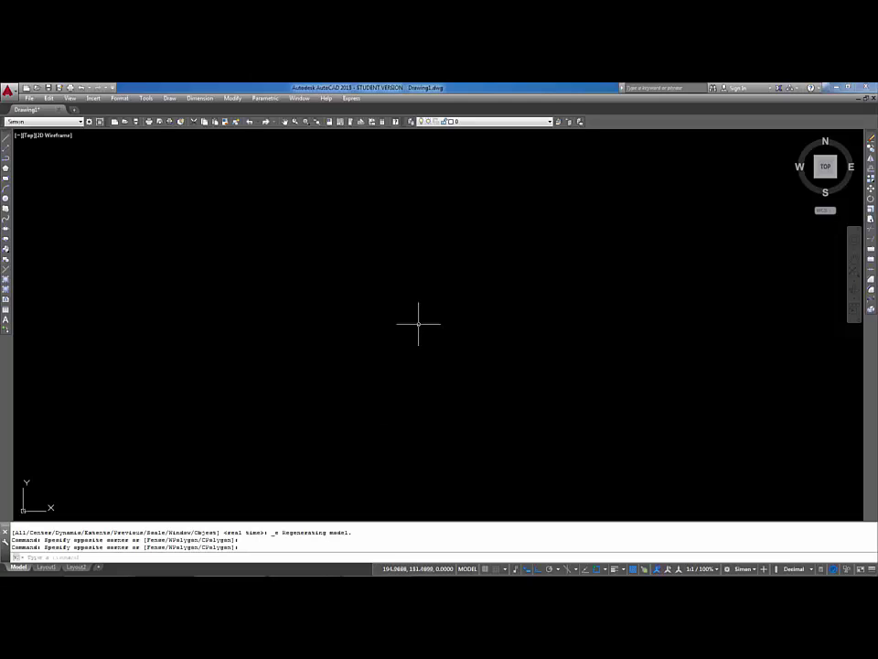
left_click(504, 331)
left_click(386, 370)
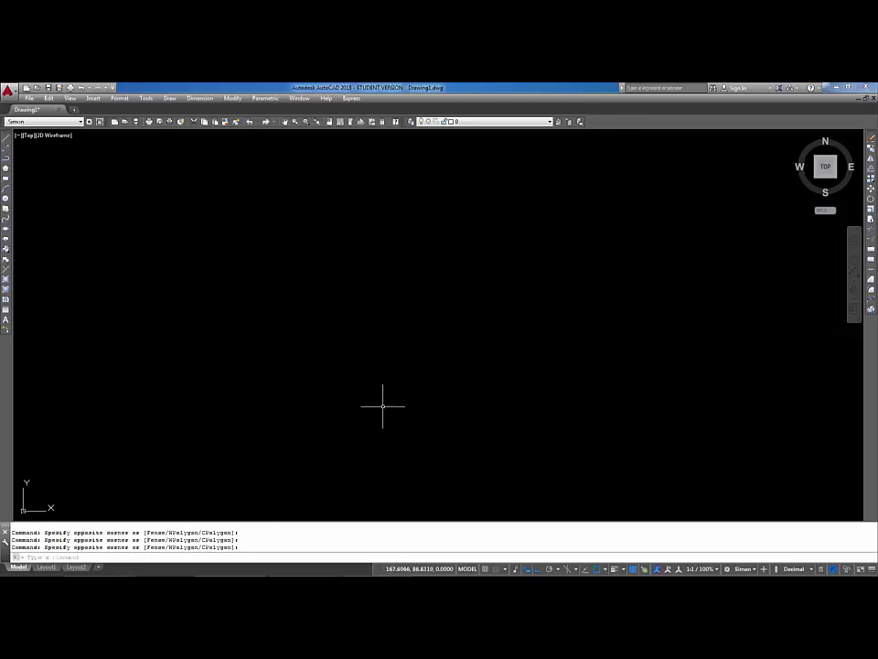
left_click(358, 467)
left_click(429, 361)
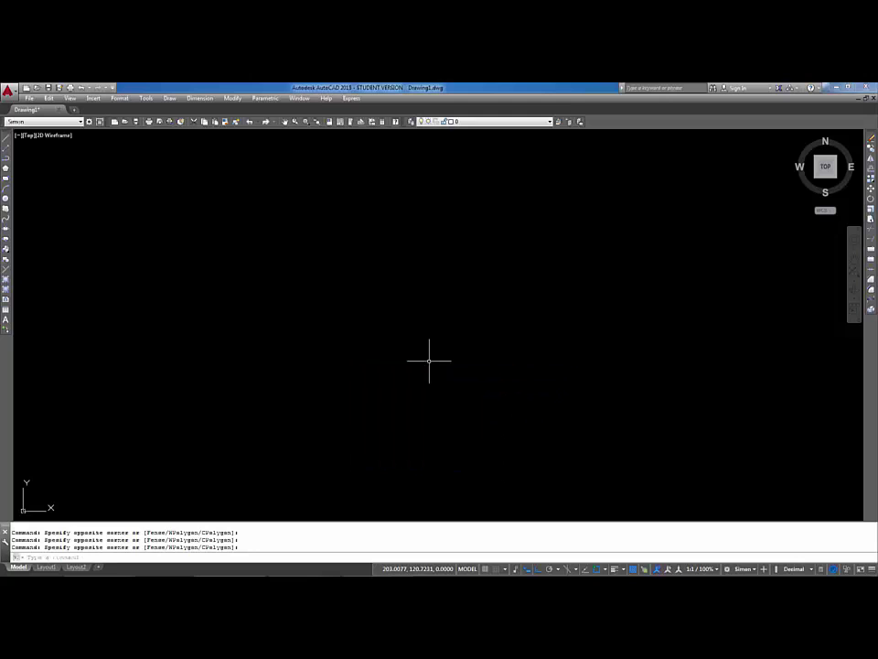